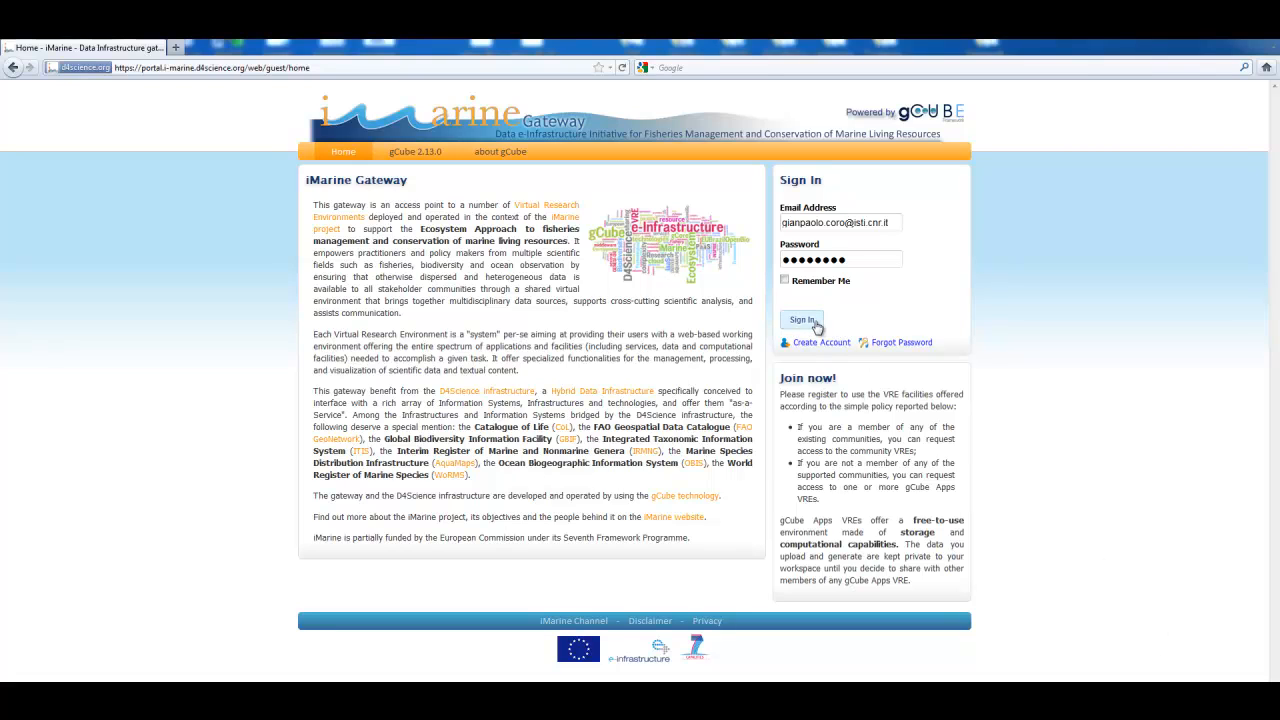
Step: Sign in to the gateway and open the data space of the Statistical Manager in the ScalableDataMining environment
{"action": "left_click", "coordinate": [814, 324]}
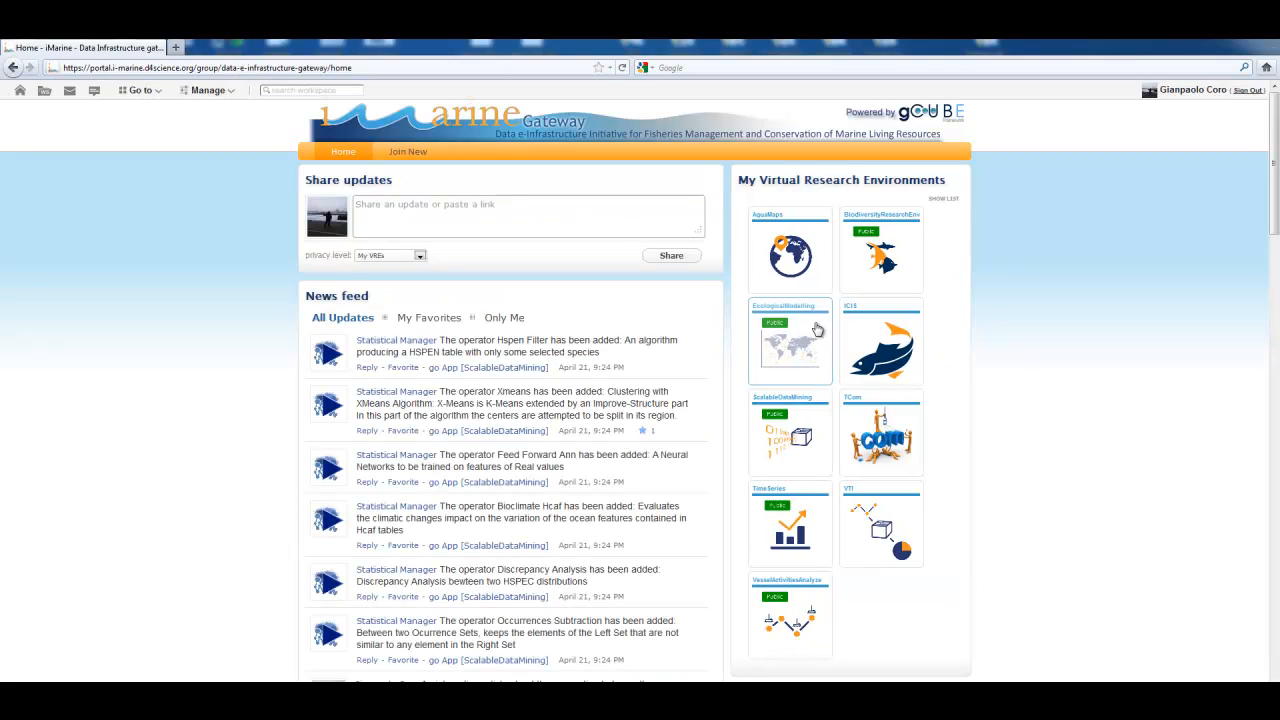
{"action": "left_click", "coordinate": [800, 438]}
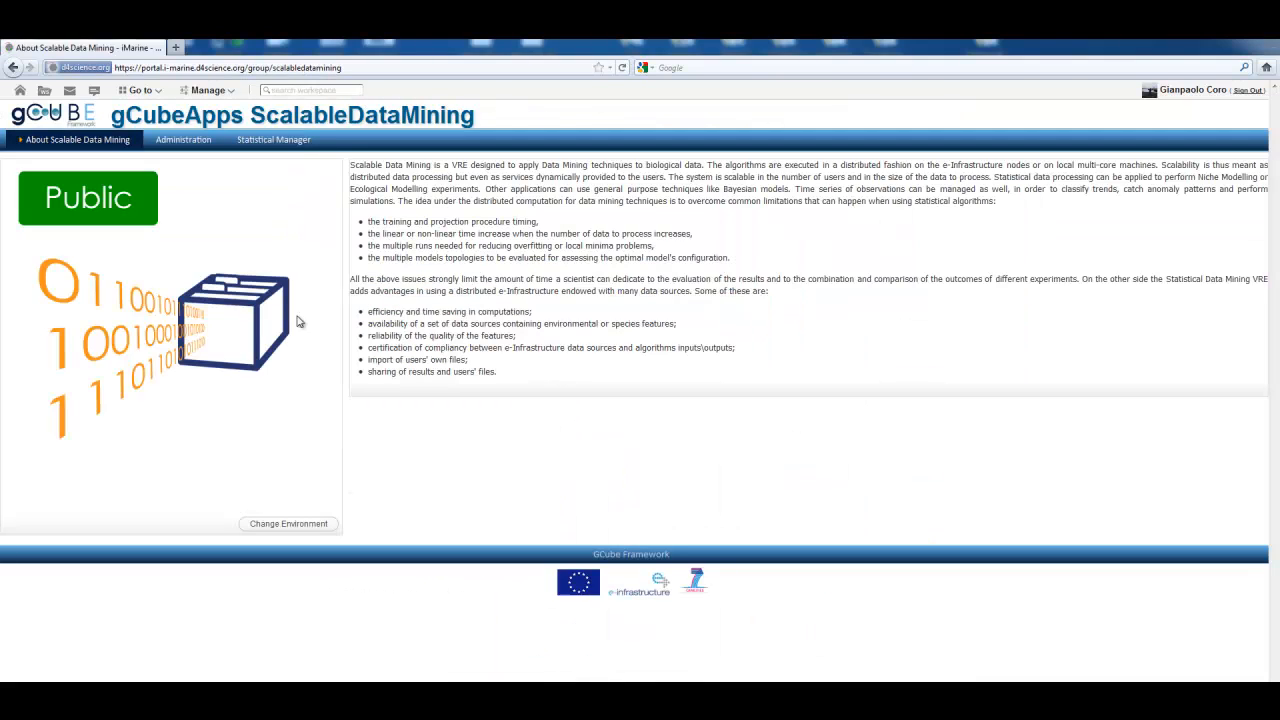
{"action": "left_click", "coordinate": [278, 141]}
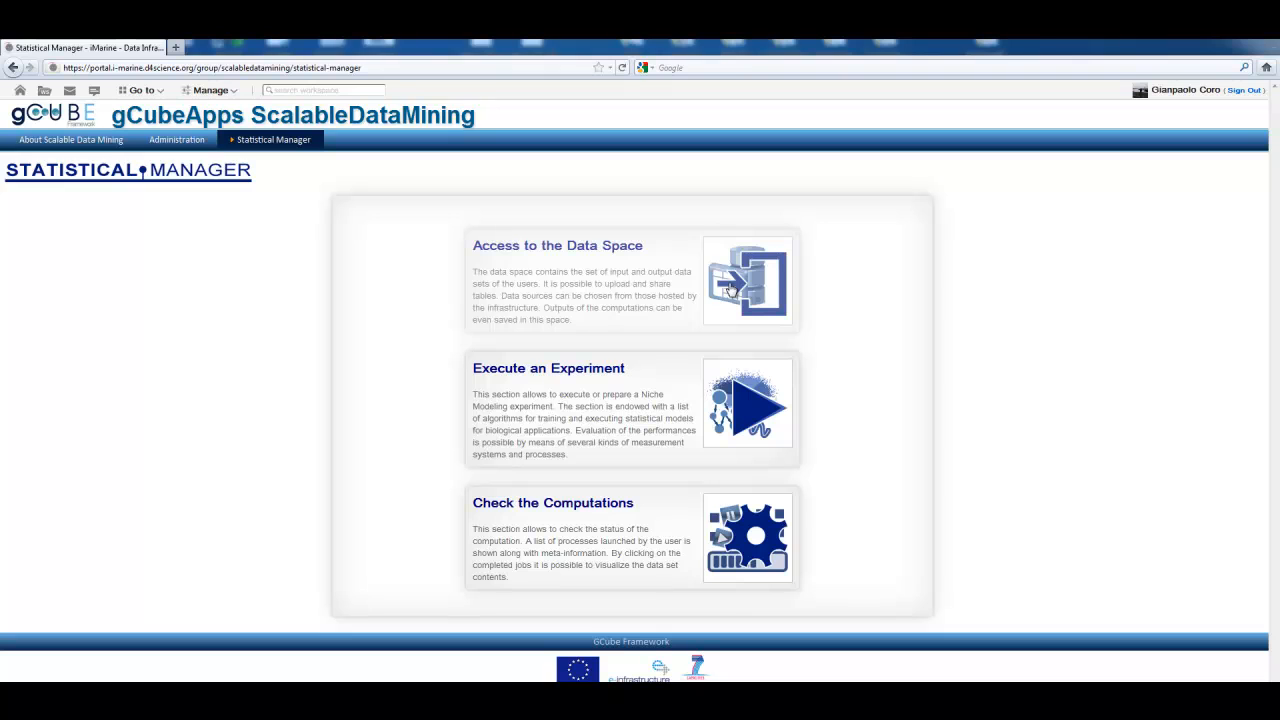
{"action": "left_click", "coordinate": [730, 289]}
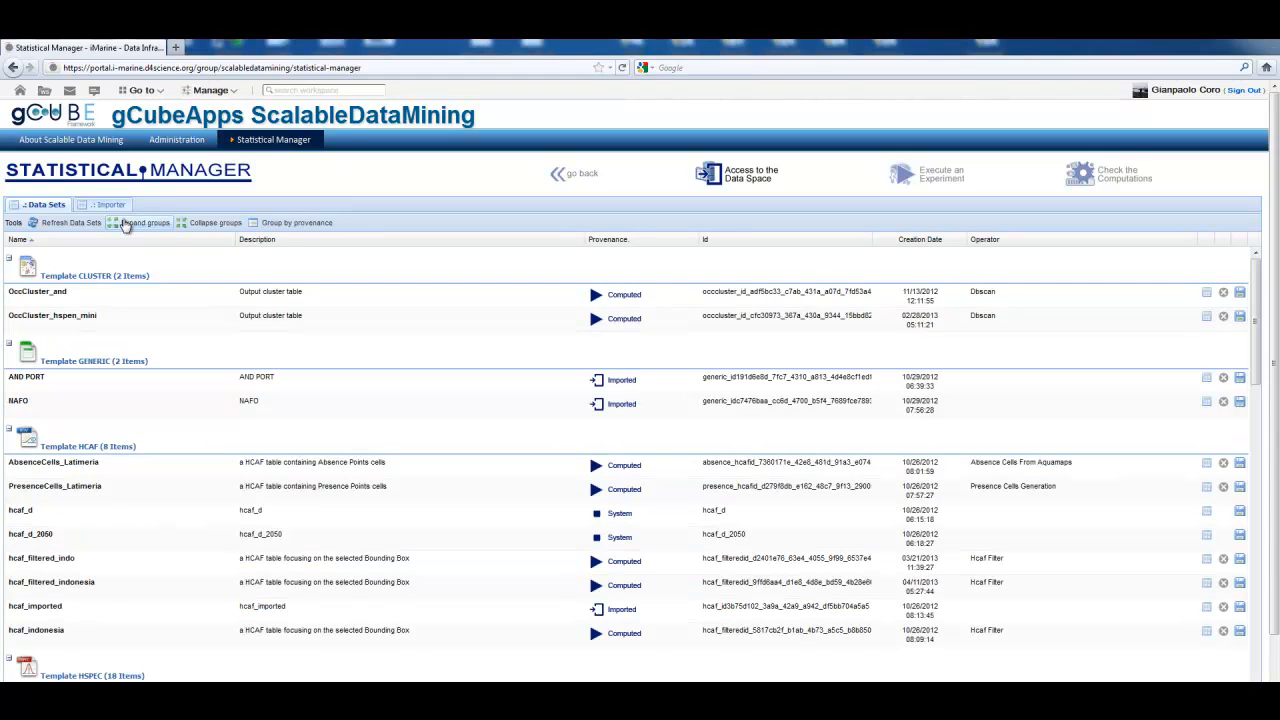
Step: Group the data sets by provenance and collapse the Imported, Computed and System groups
{"action": "left_click", "coordinate": [210, 225]}
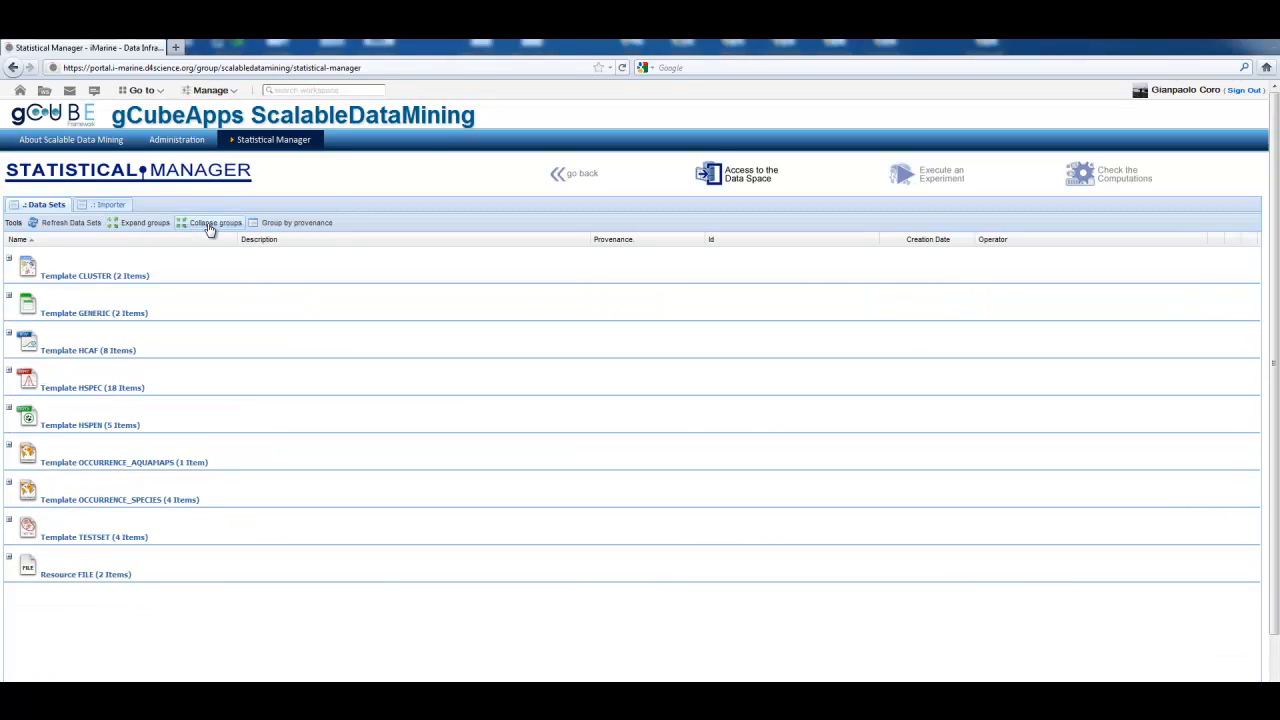
{"action": "left_click", "coordinate": [282, 224]}
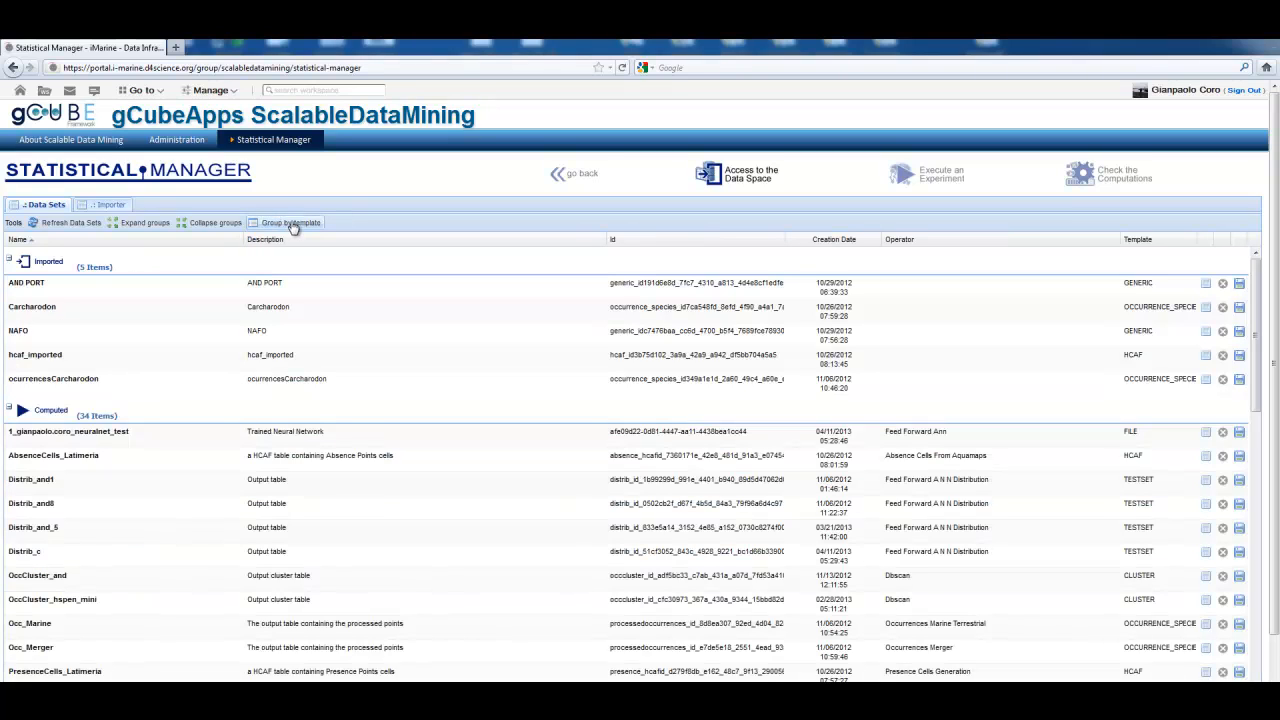
{"action": "left_click", "coordinate": [290, 224]}
{"action": "left_click", "coordinate": [293, 224]}
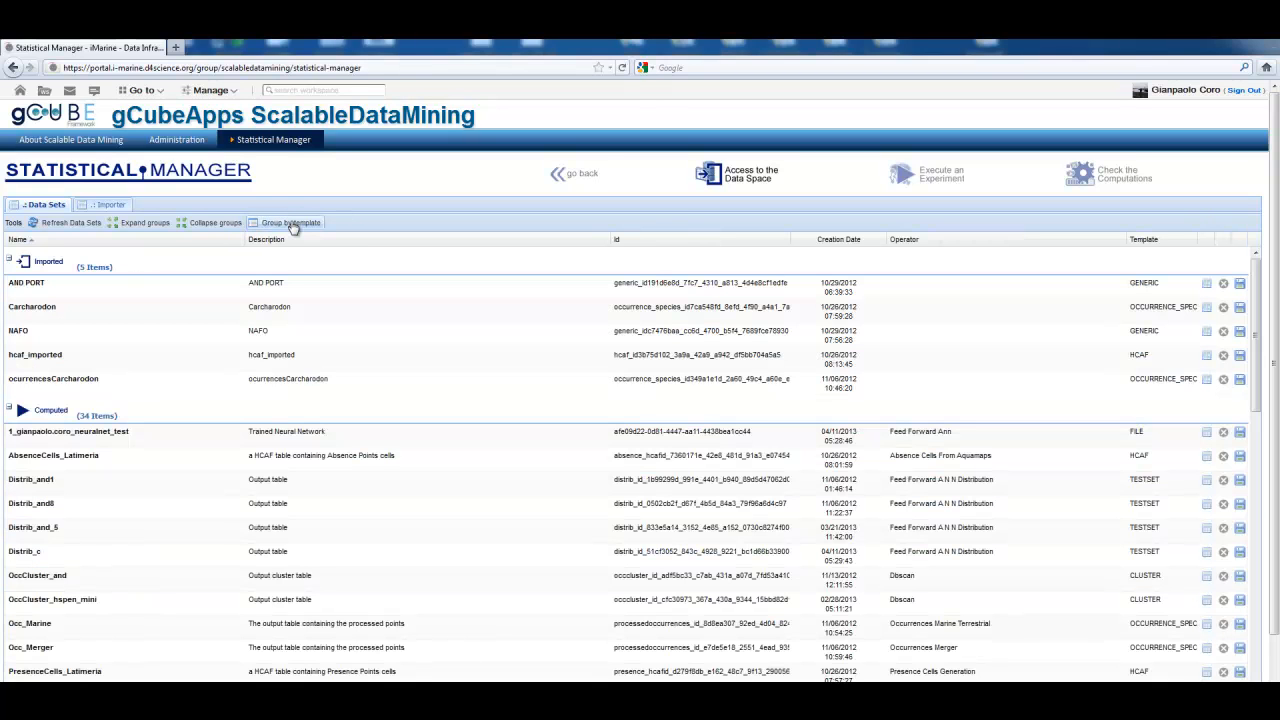
{"action": "left_click", "coordinate": [11, 260]}
{"action": "left_click", "coordinate": [9, 290]}
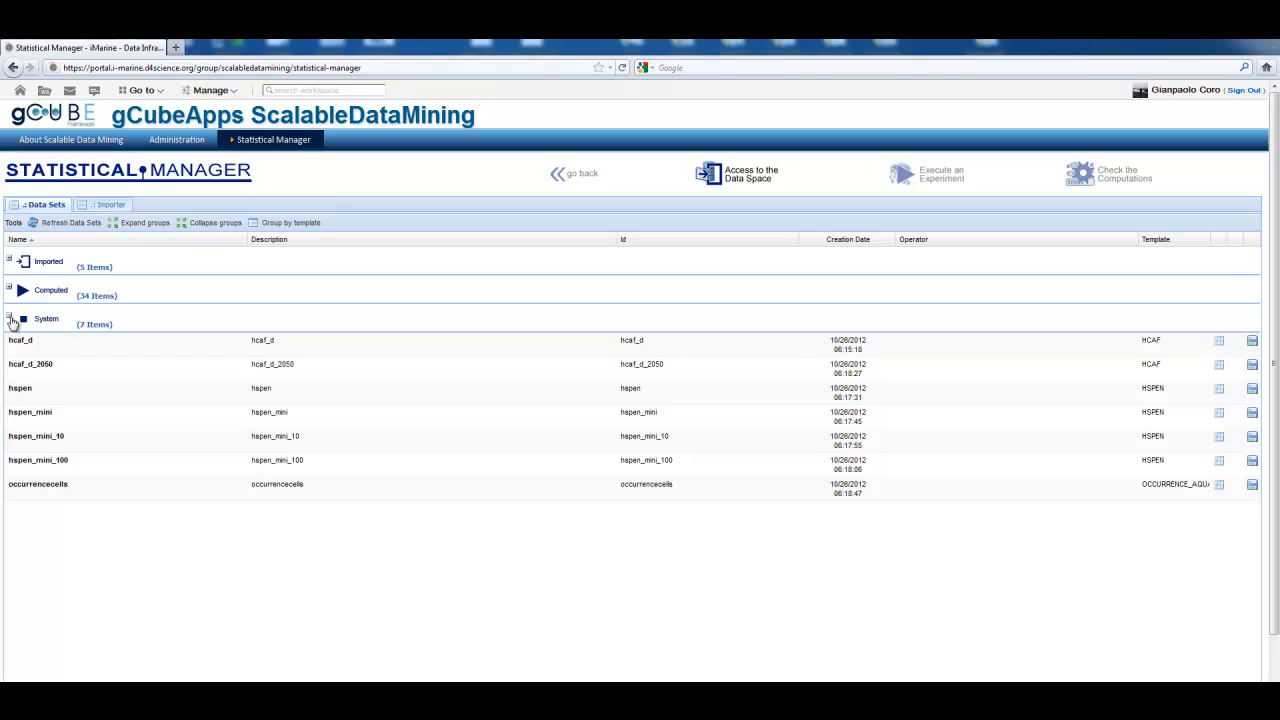
{"action": "left_click", "coordinate": [10, 318]}
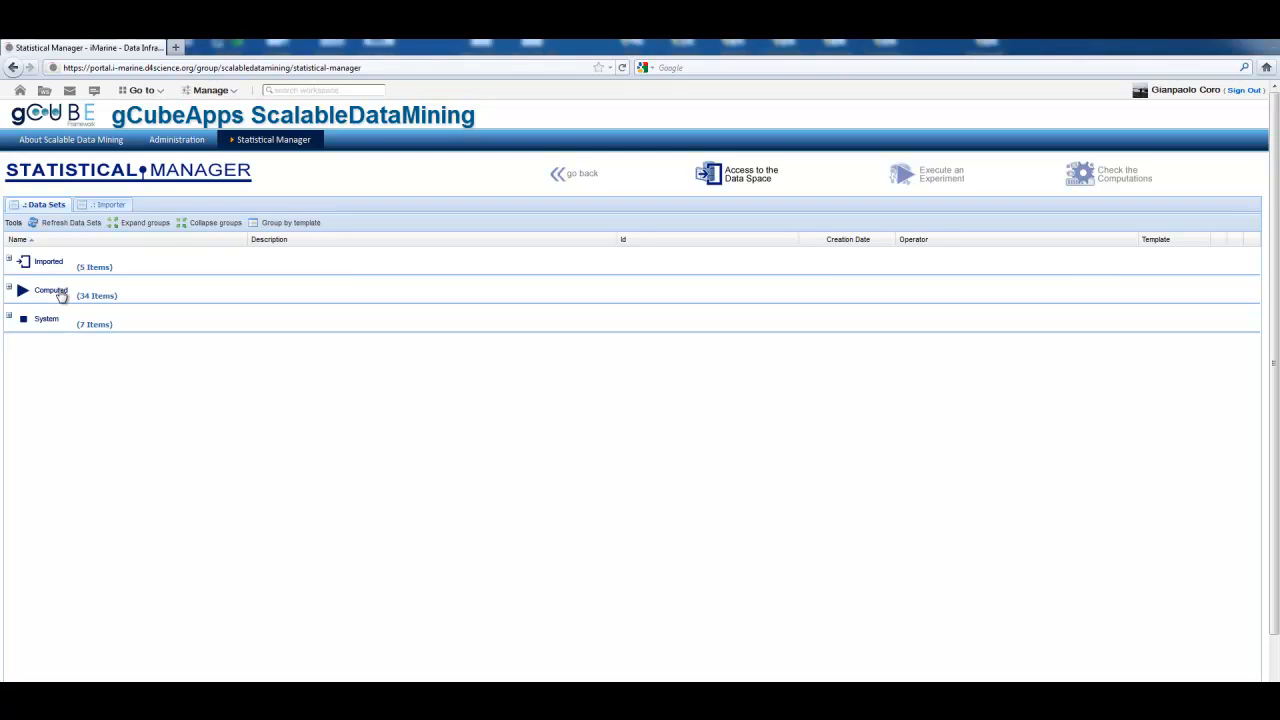
Step: Regroup the data sets by template and expand the Resource FILE group to view its trained neural networks
{"action": "left_click", "coordinate": [290, 222]}
{"action": "left_click", "coordinate": [9, 558]}
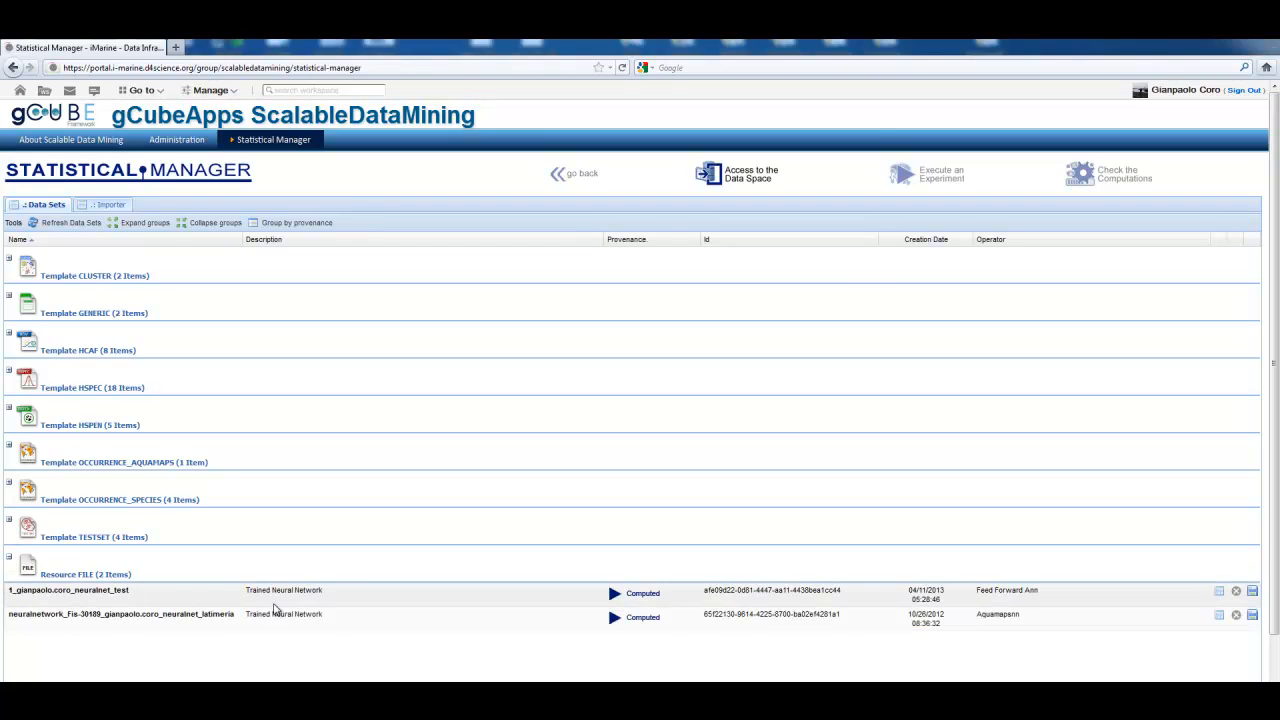
{"action": "left_click", "coordinate": [199, 600]}
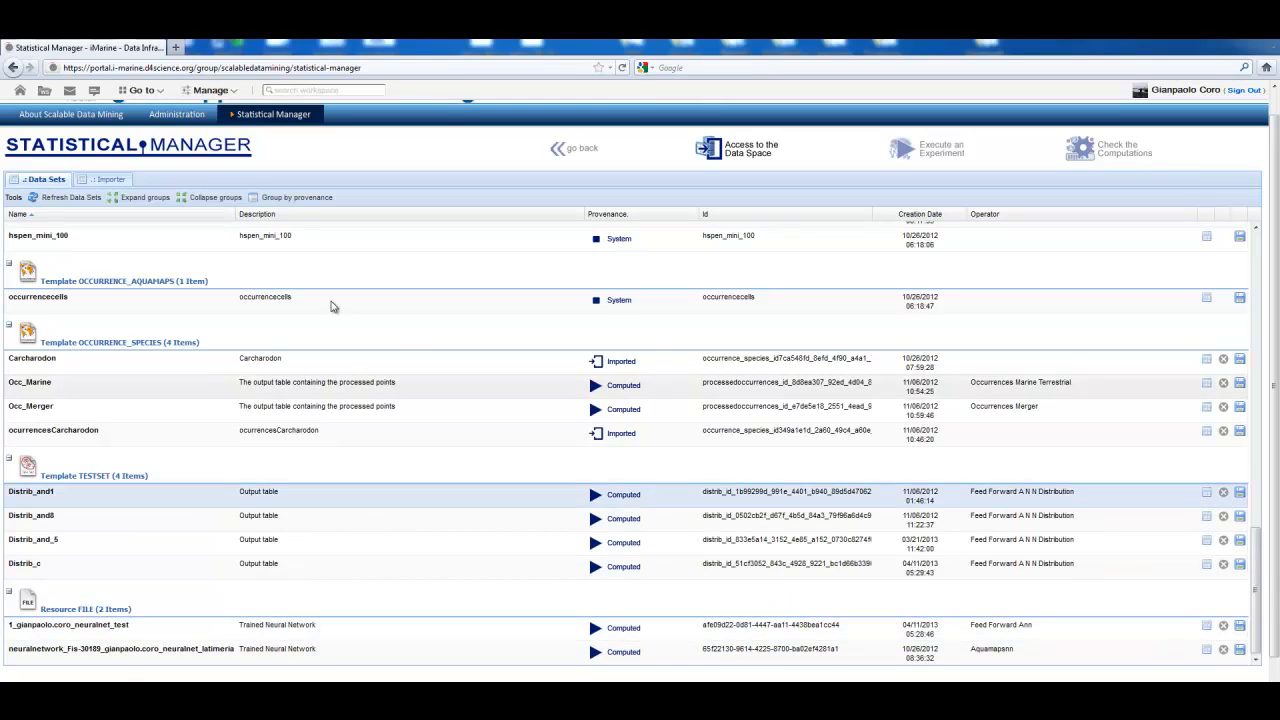
Step: In the data set importer, review the template descriptions for Occurrence Species, Occurrence Aquamaps, Hspen and Generic, and close them
{"action": "left_click", "coordinate": [104, 180]}
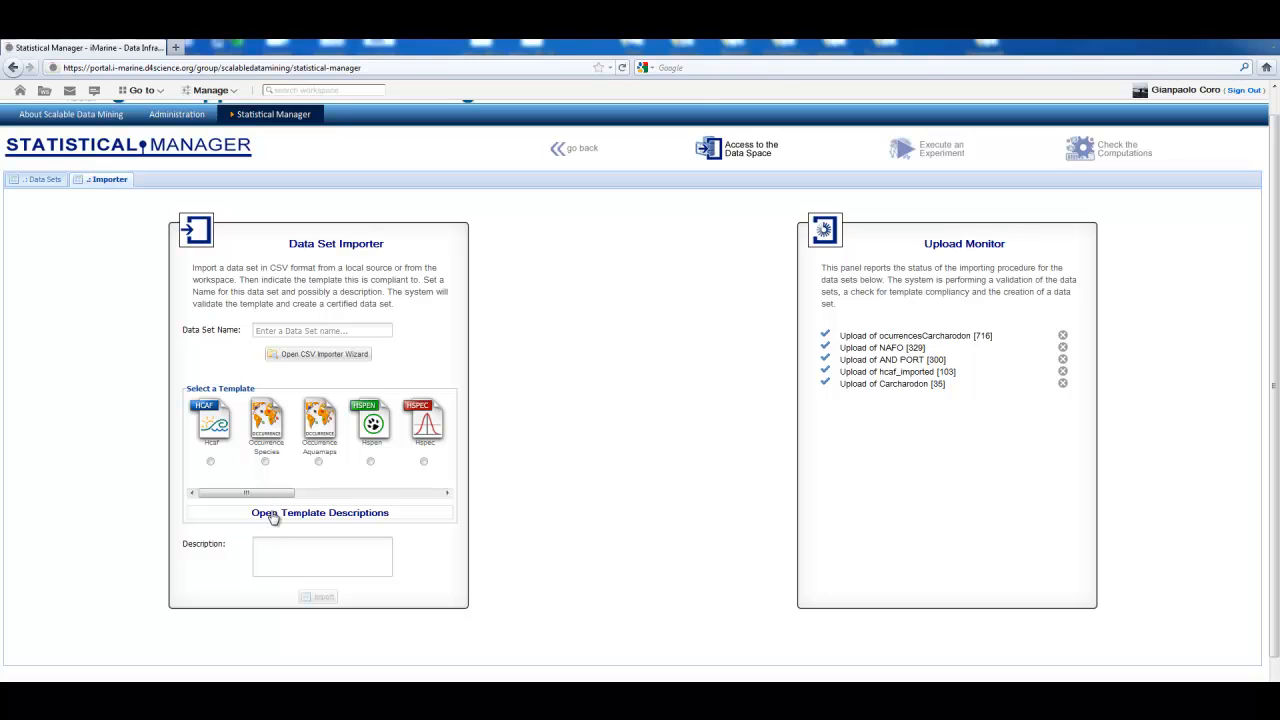
{"action": "mouse_move", "coordinate": [259, 499]}
{"action": "left_mouse_down"}
{"action": "mouse_move", "coordinate": [425, 505]}
{"action": "mouse_move", "coordinate": [234, 494]}
{"action": "left_mouse_up"}
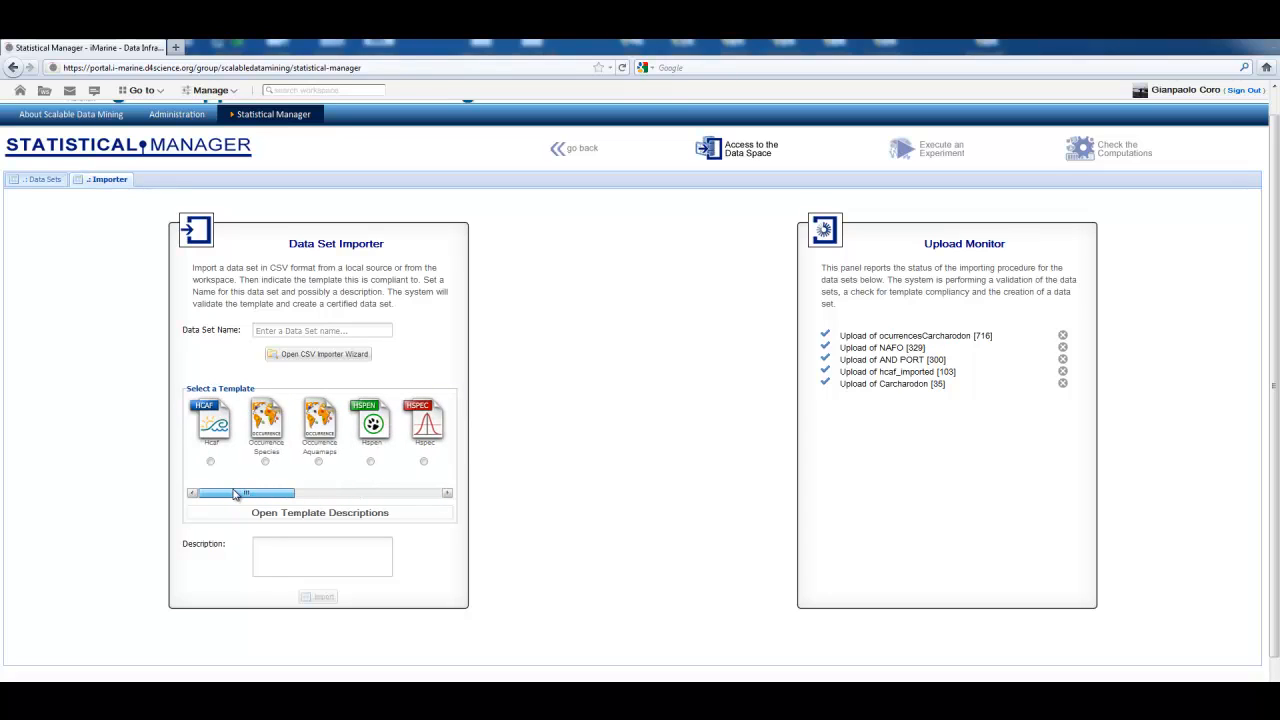
{"action": "left_click", "coordinate": [373, 514]}
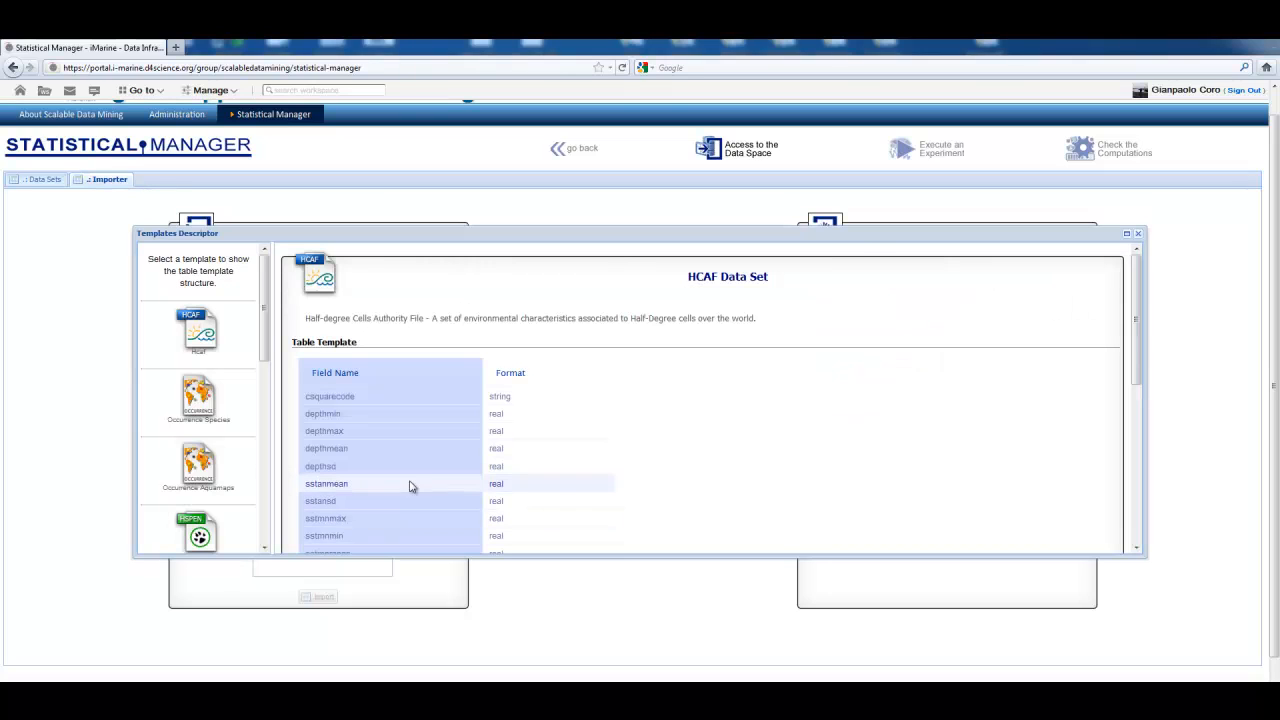
{"action": "left_click", "coordinate": [200, 405]}
{"action": "left_click", "coordinate": [198, 462]}
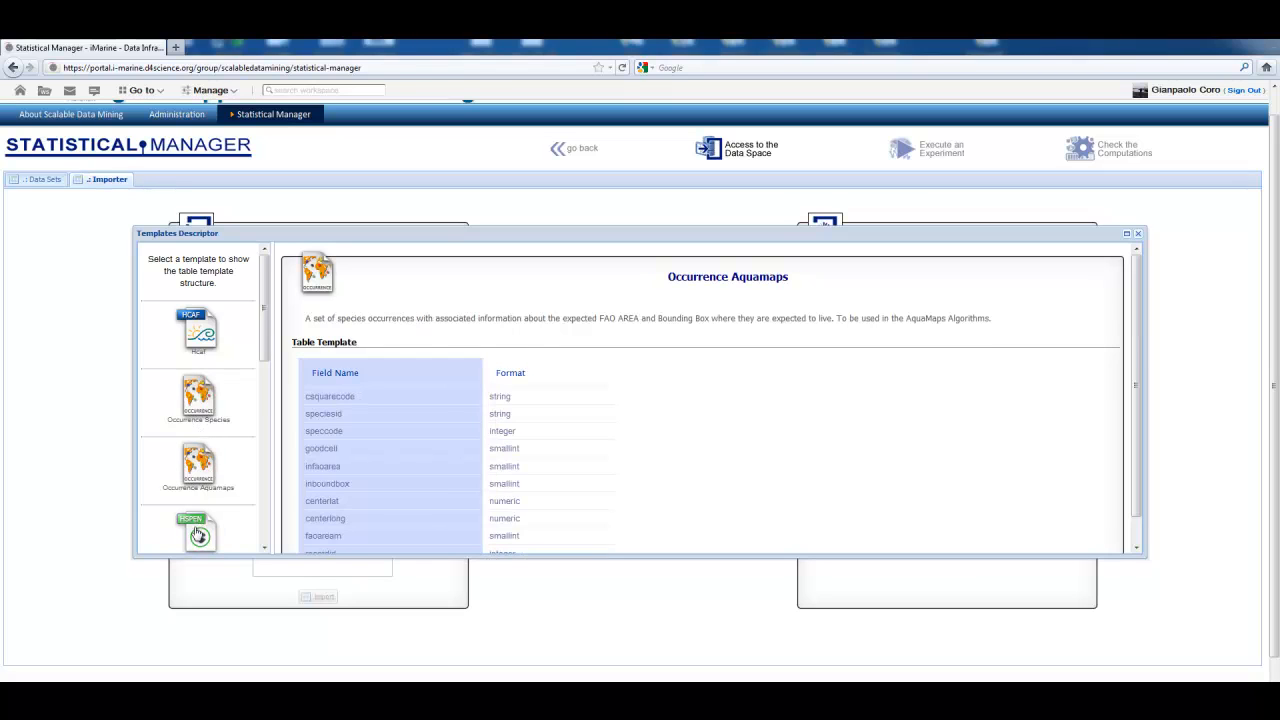
{"action": "left_click", "coordinate": [199, 535]}
{"action": "left_click_drag", "start_coordinate": [266, 334], "coordinate": [255, 507]}
{"action": "left_click", "coordinate": [208, 398]}
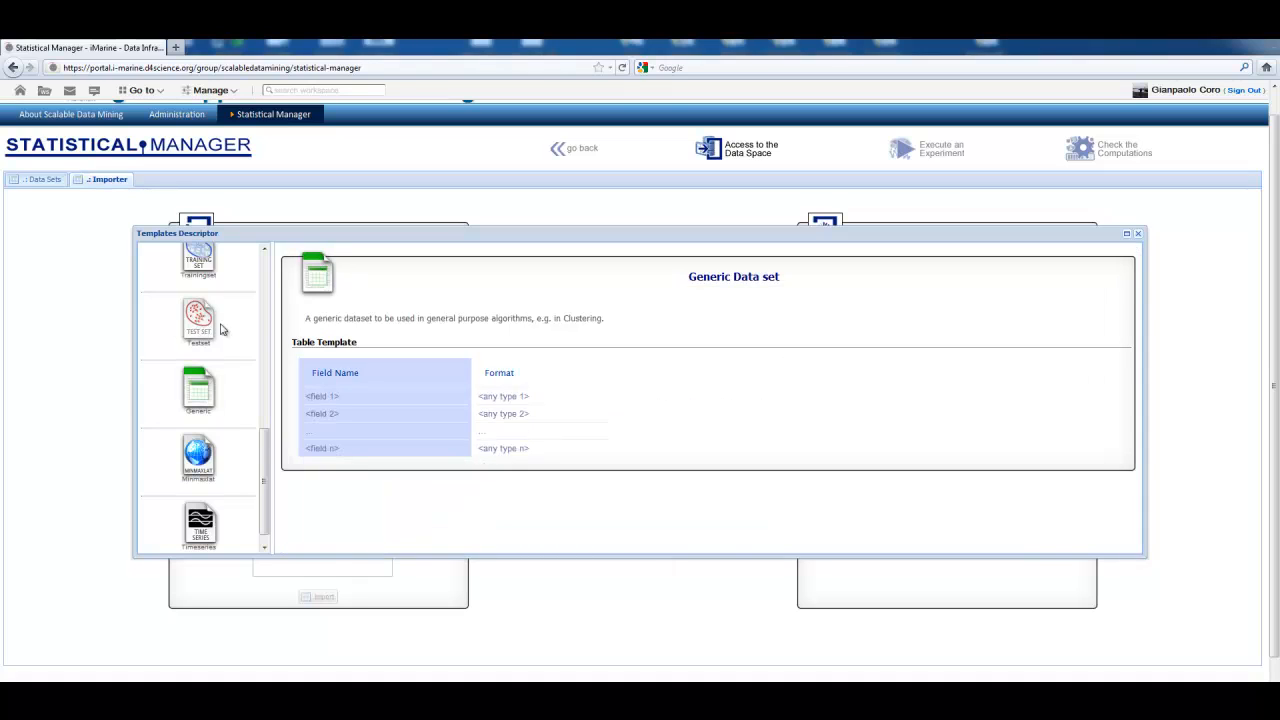
{"action": "left_click", "coordinate": [1138, 234]}
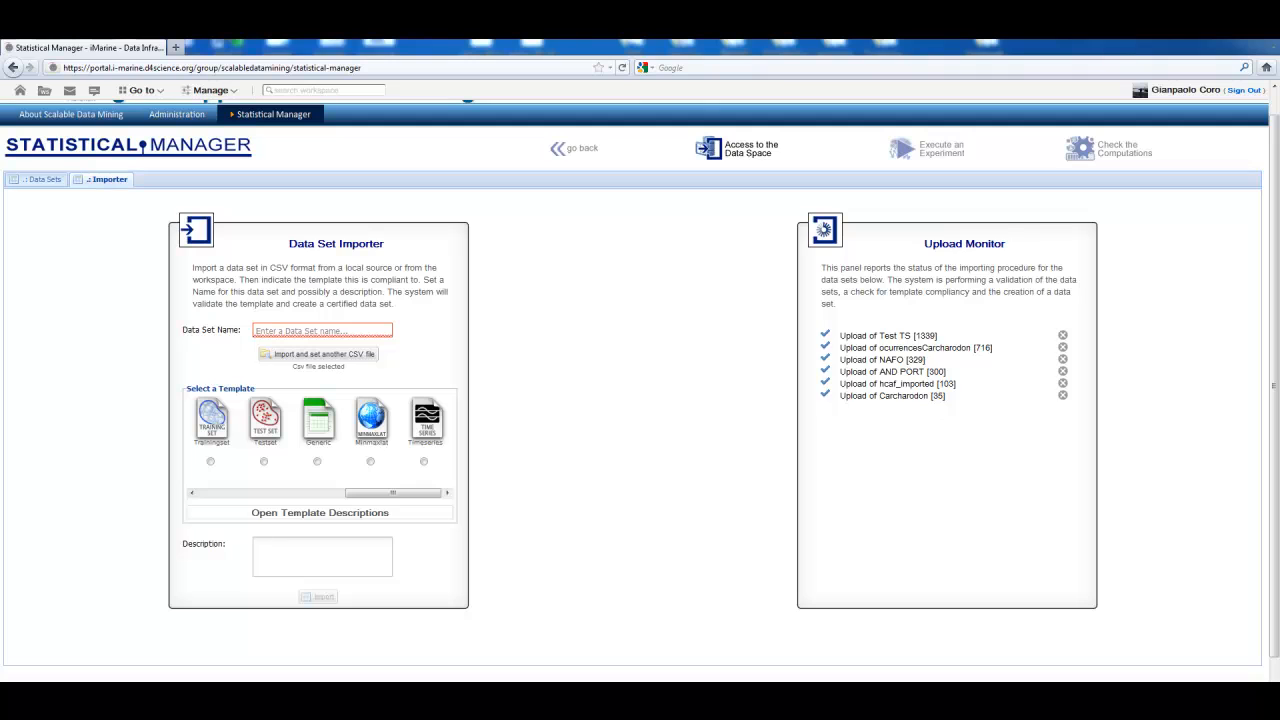
Step: Upload the file test - times.csv from the Desktop as a local source for the CSV import
{"action": "left_click", "coordinate": [368, 357]}
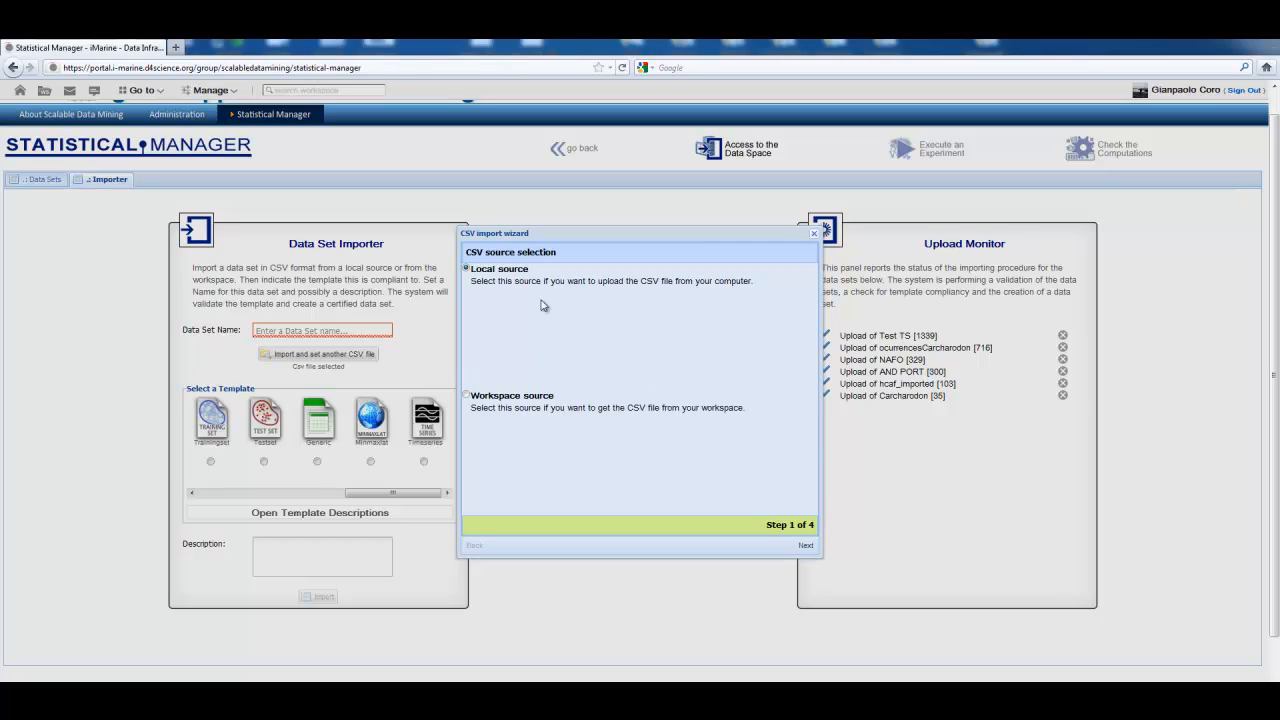
{"action": "left_click", "coordinate": [806, 545]}
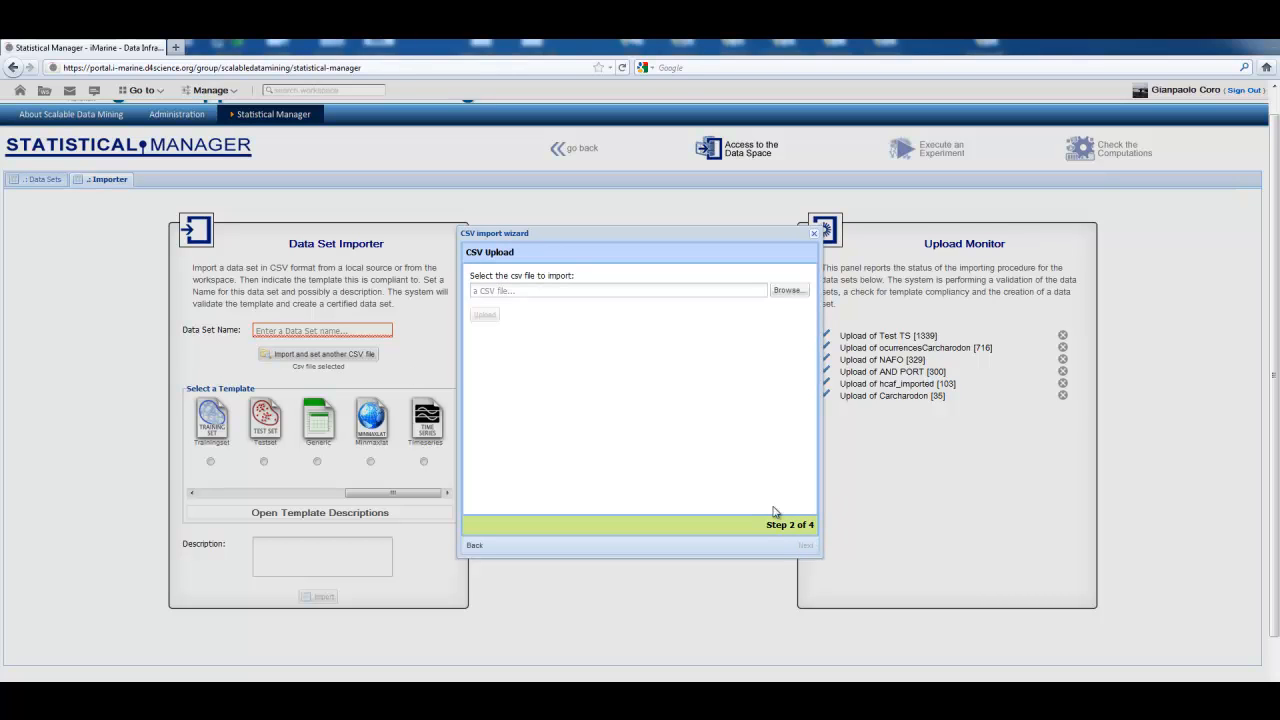
{"action": "left_click", "coordinate": [780, 290]}
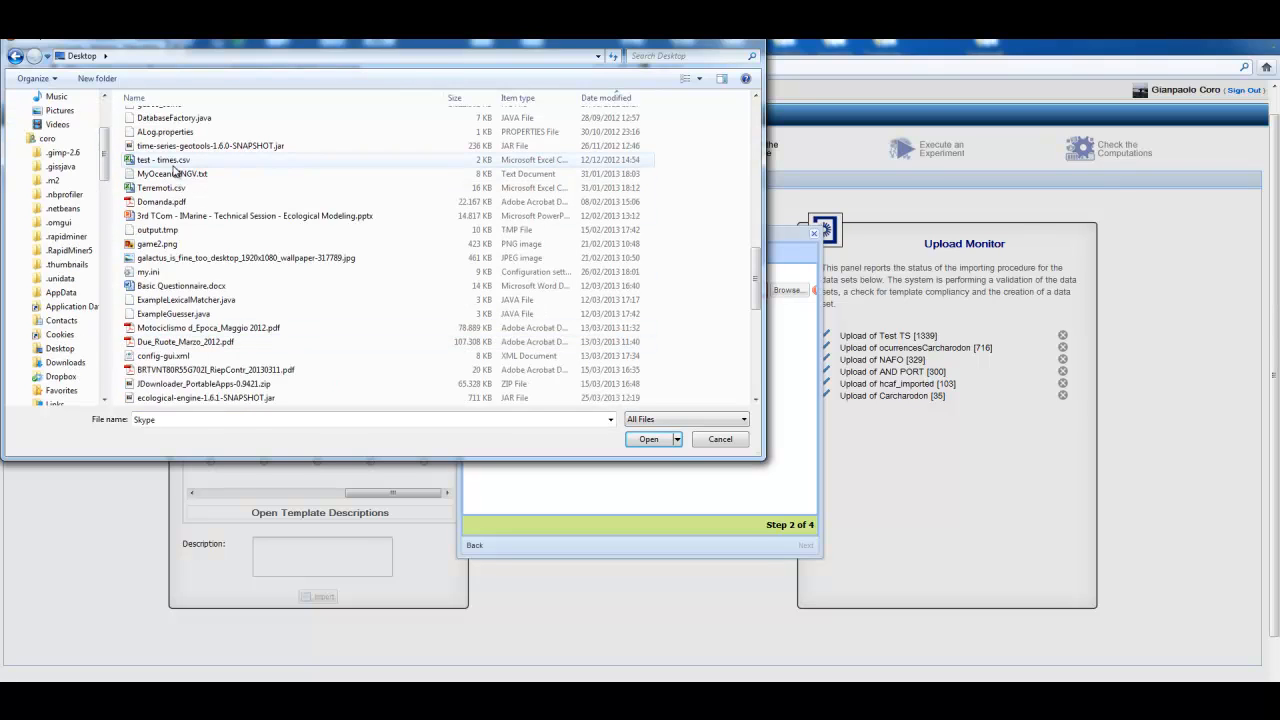
{"action": "left_click", "coordinate": [174, 163]}
{"action": "left_click", "coordinate": [643, 441]}
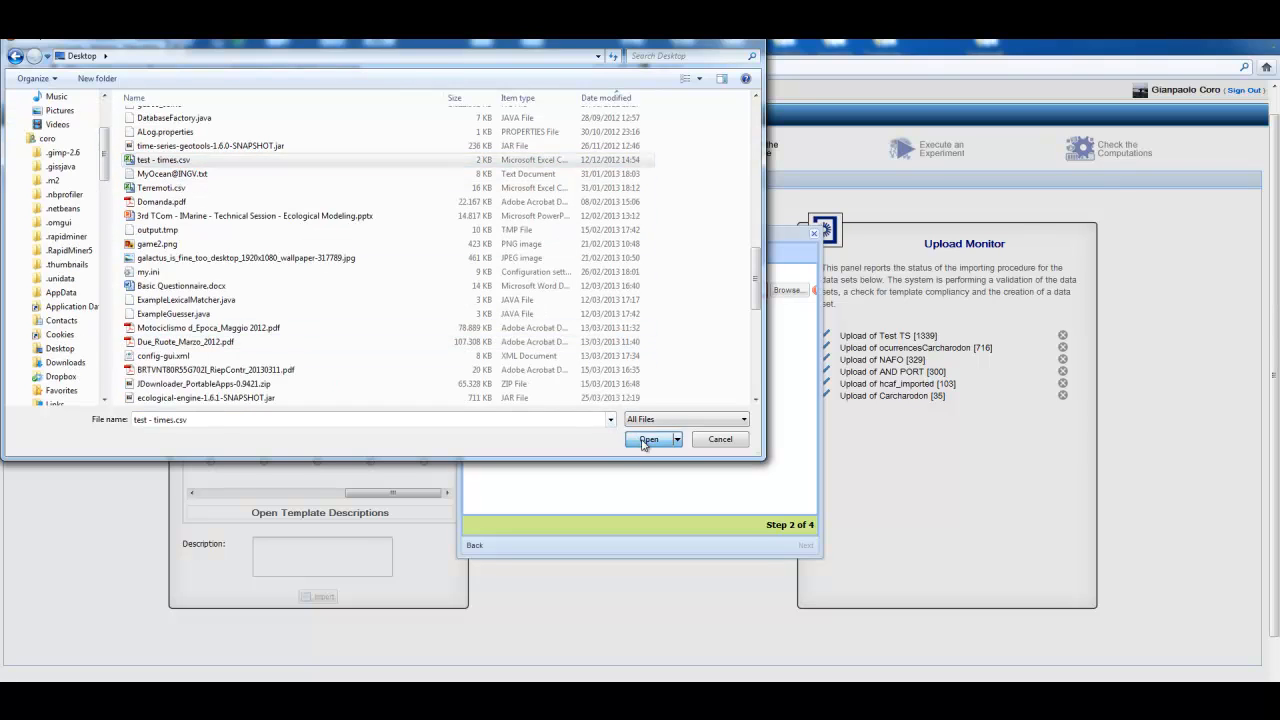
{"action": "left_click", "coordinate": [487, 316]}
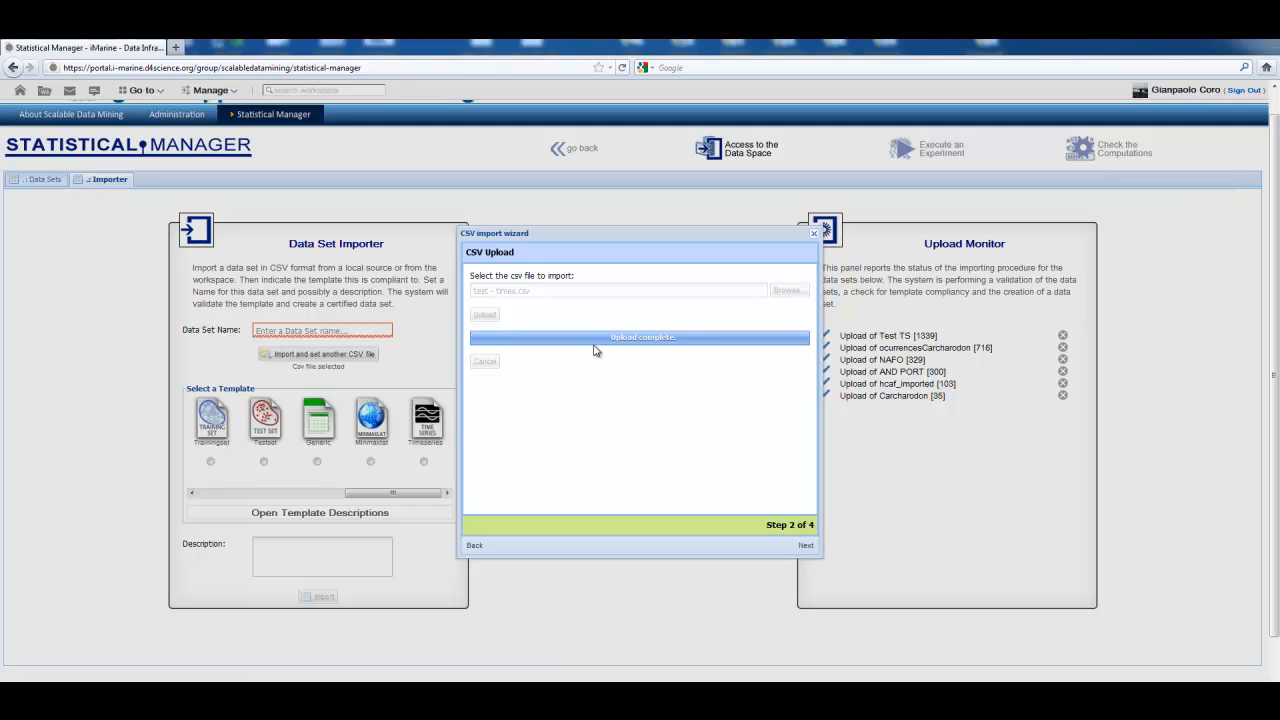
Step: Mark the CSV as having a header line, check the configuration and finish the CSV import
{"action": "left_click", "coordinate": [805, 545]}
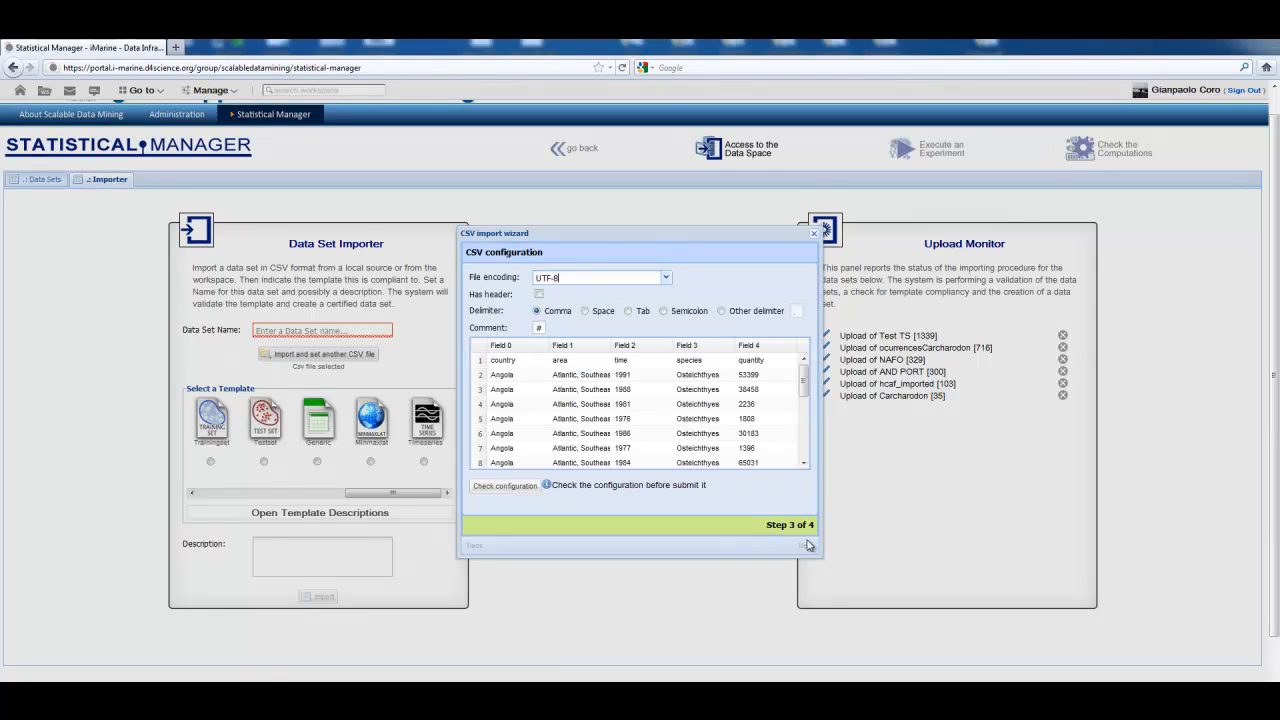
{"action": "left_click", "coordinate": [539, 295]}
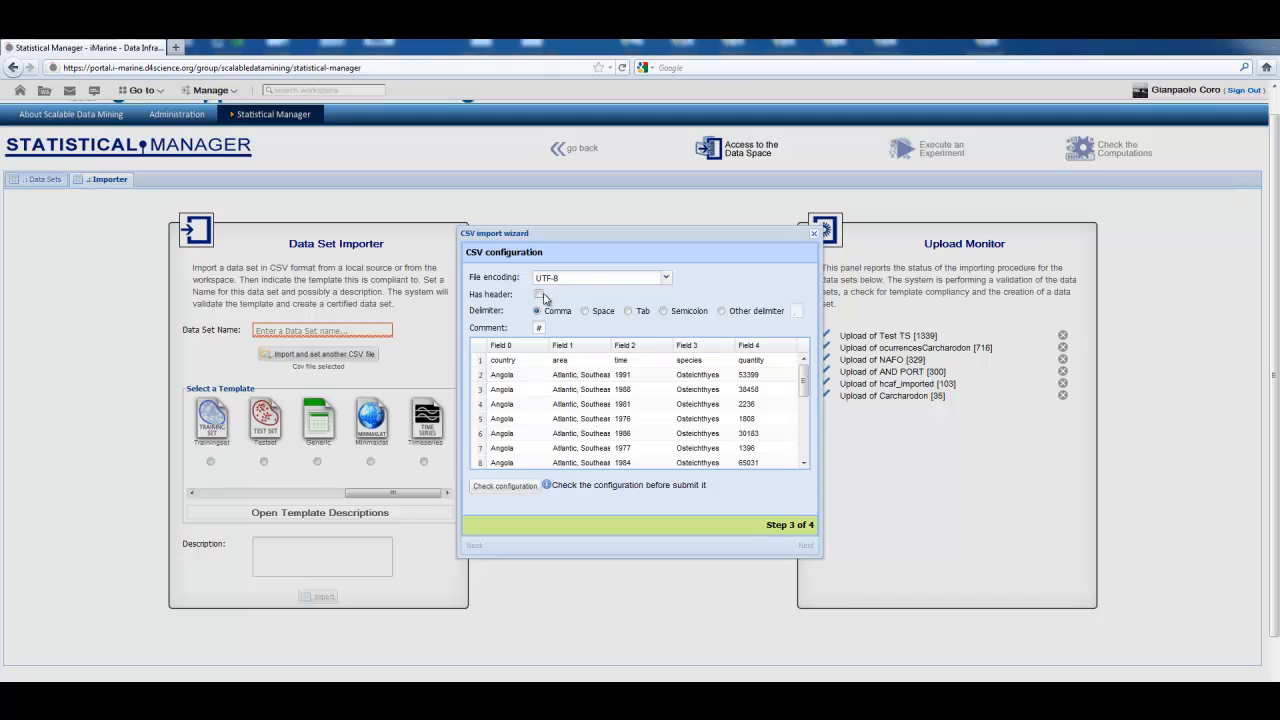
{"action": "left_click", "coordinate": [539, 295]}
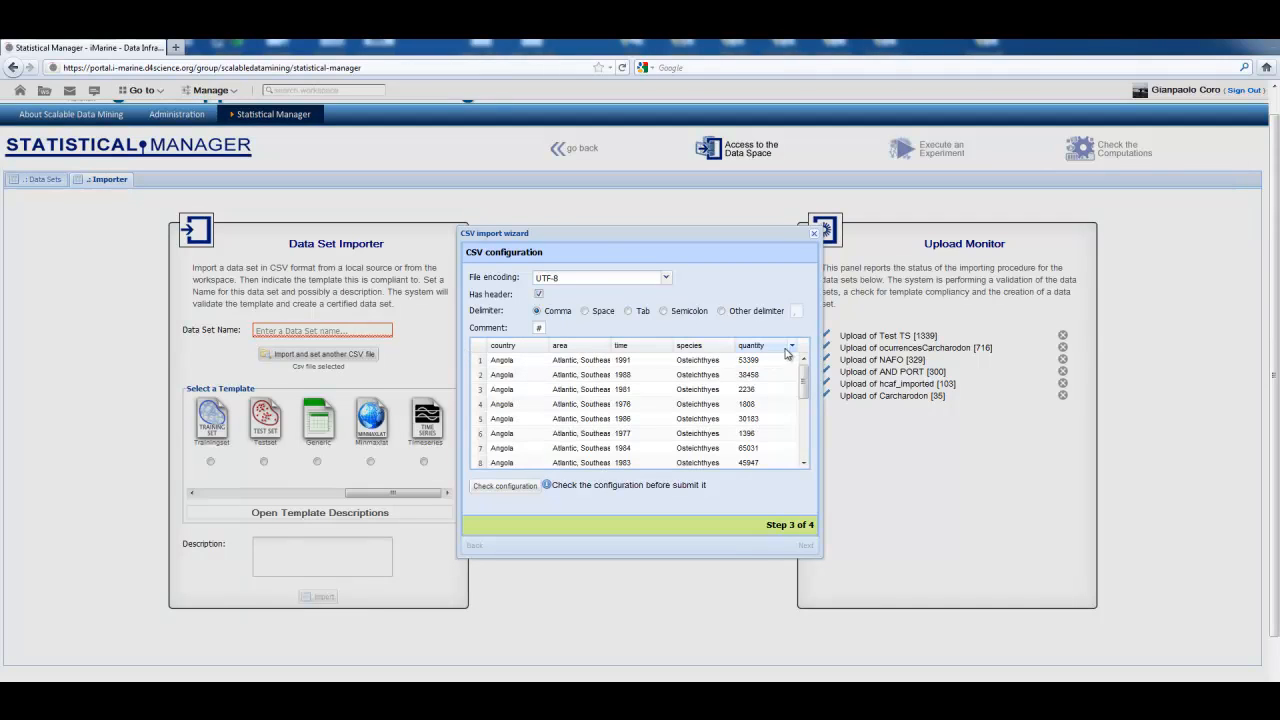
{"action": "left_click", "coordinate": [505, 487]}
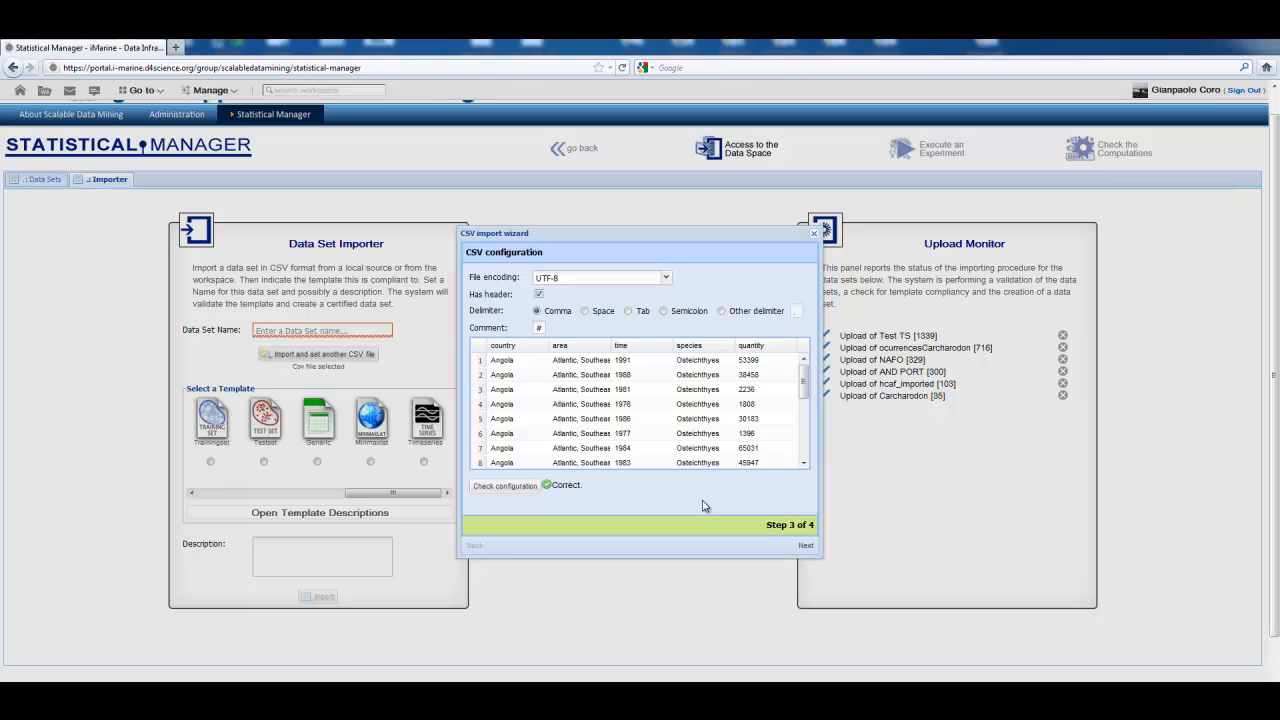
{"action": "left_click", "coordinate": [809, 548]}
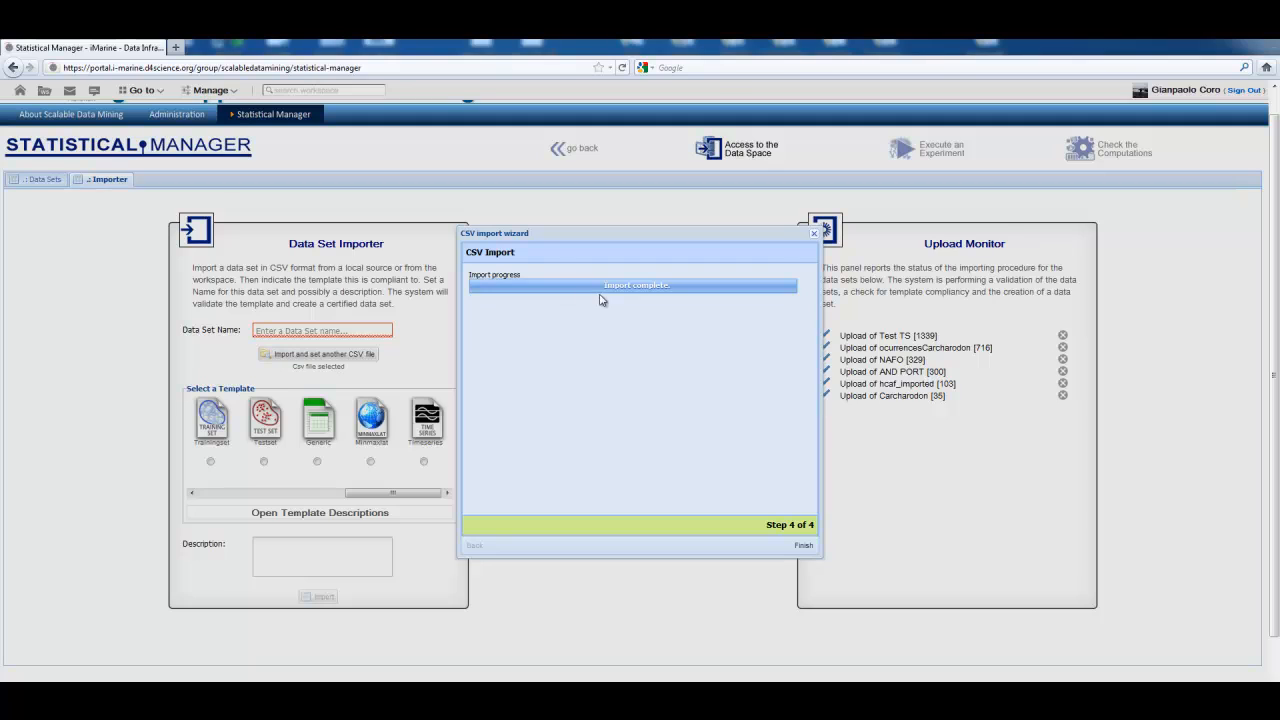
{"action": "left_click", "coordinate": [804, 547]}
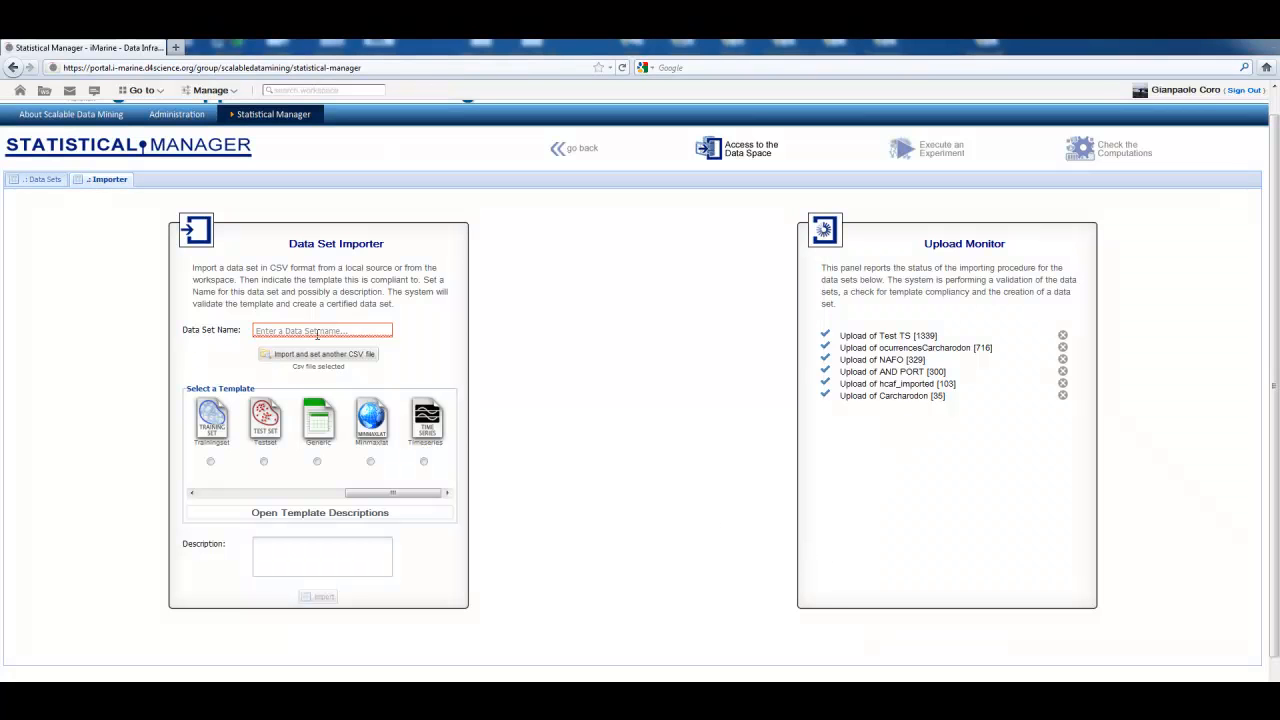
Step: Name the data set "Test Time Series" and assign it the Timeseries template
{"action": "left_click", "coordinate": [317, 329]}
{"action": "type", "text": "Test Time Series"}
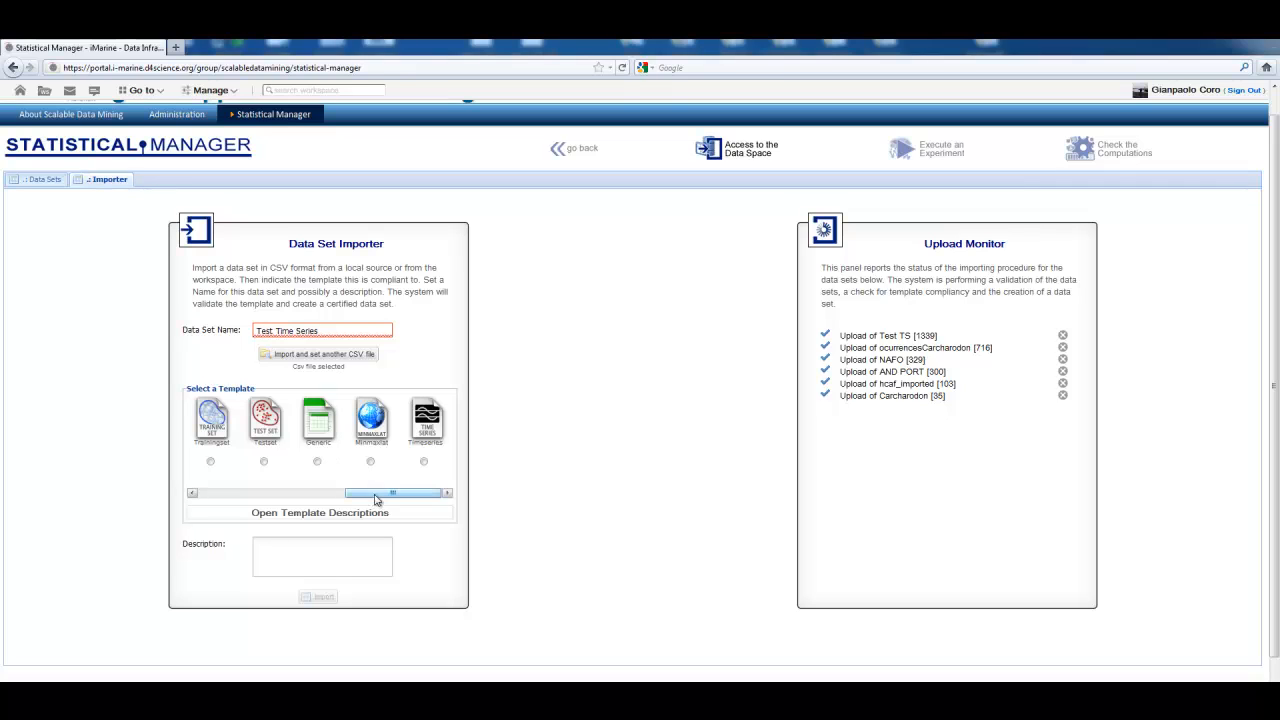
{"action": "left_click", "coordinate": [424, 461]}
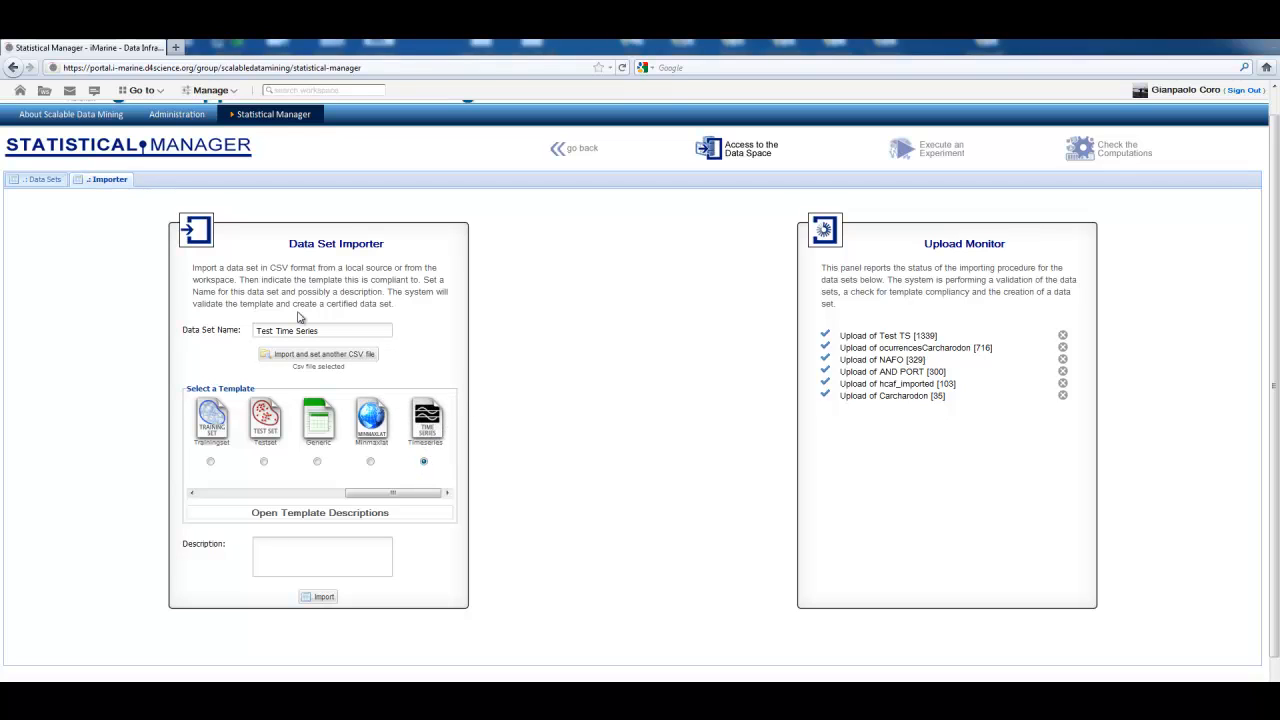
Step: Describe the data set as "A test time series", reusing its name text, and import it
{"action": "left_click_drag", "start_coordinate": [330, 330], "coordinate": [252, 330]}
{"action": "key", "text": "ctrl+c"}
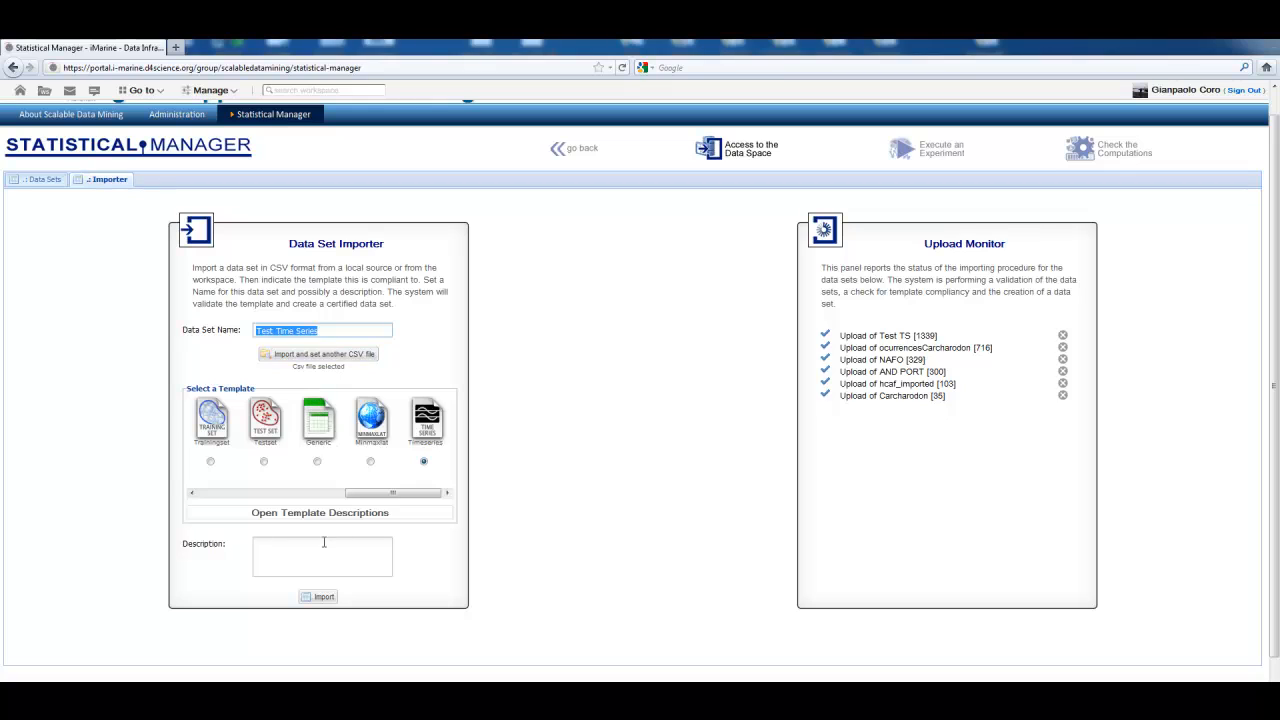
{"action": "left_click", "coordinate": [321, 546]}
{"action": "key", "text": "ctrl+v"}
{"action": "key", "text": "Home"}
{"action": "type", "text": "A"}
{"action": "key", "text": "Delete"}
{"action": "type", "text": "t"}
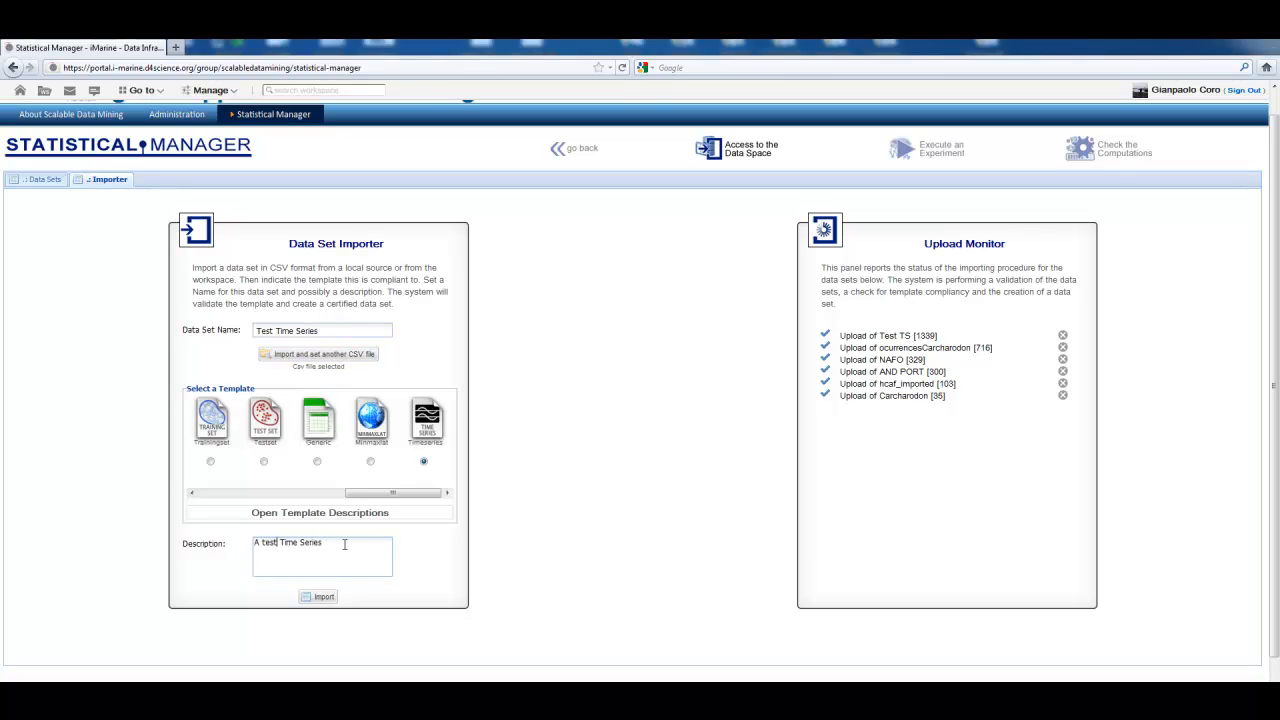
{"action": "key", "text": "Delete"}
{"action": "type", "text": "t"}
{"action": "left_click", "coordinate": [318, 598]}
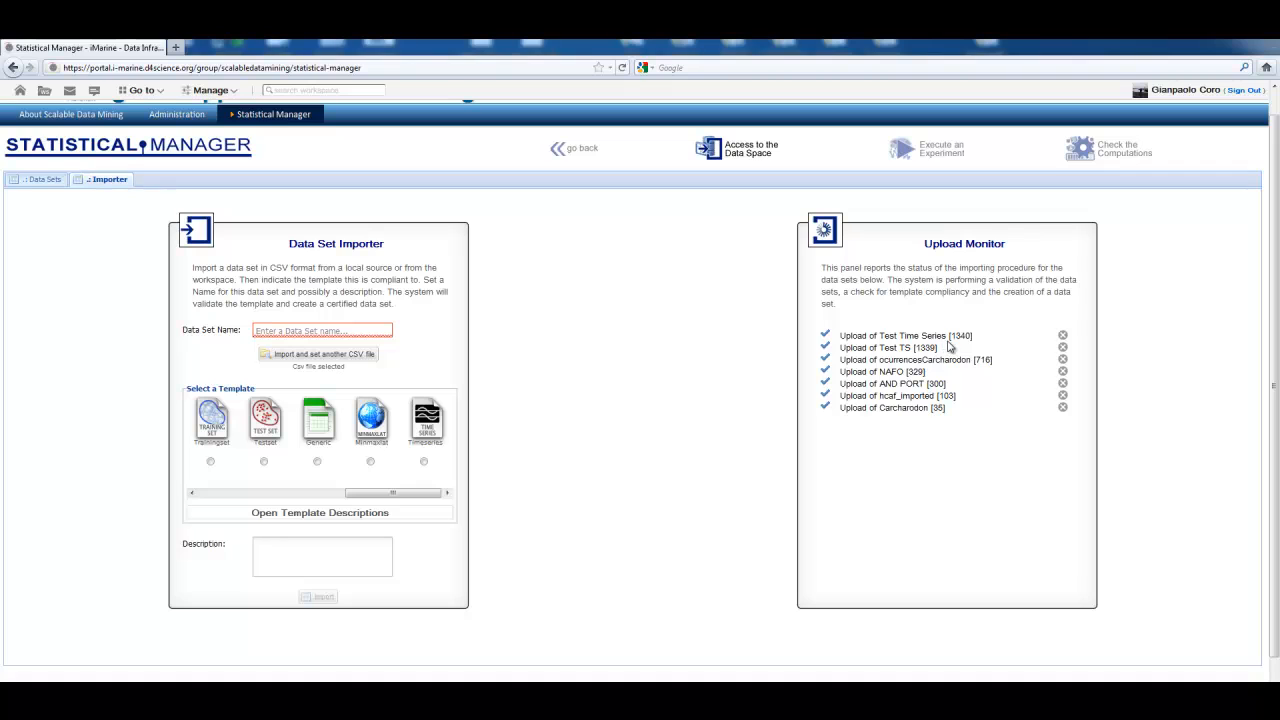
Step: Return to the data sets list, collapse all groups and expand the TIMESERIES template group to view the imported sets
{"action": "left_click", "coordinate": [44, 180]}
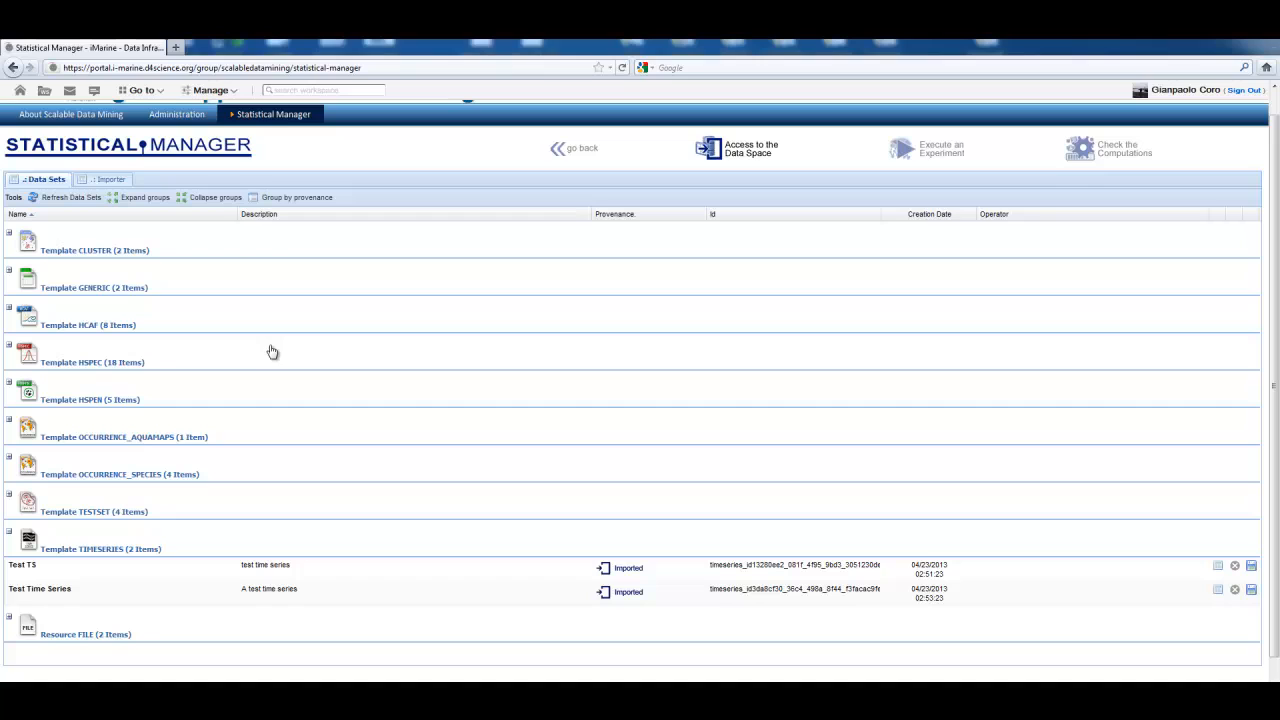
{"action": "left_click", "coordinate": [215, 199]}
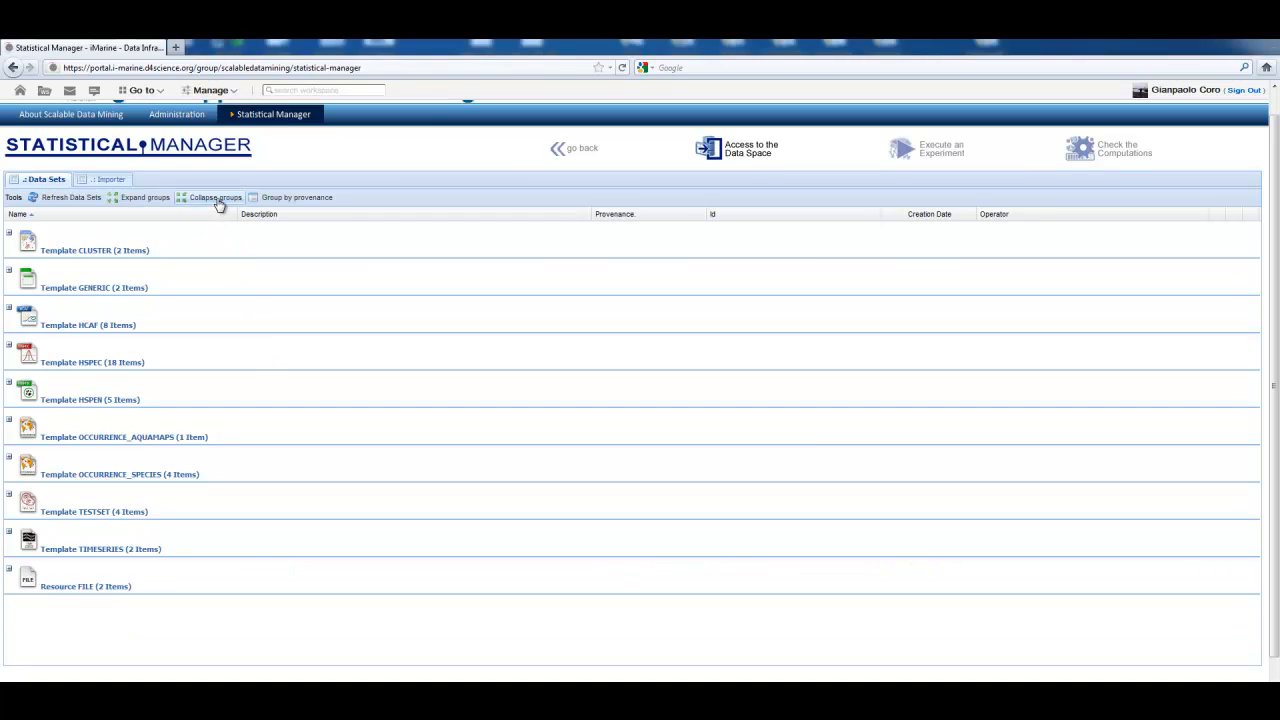
{"action": "left_click", "coordinate": [68, 550]}
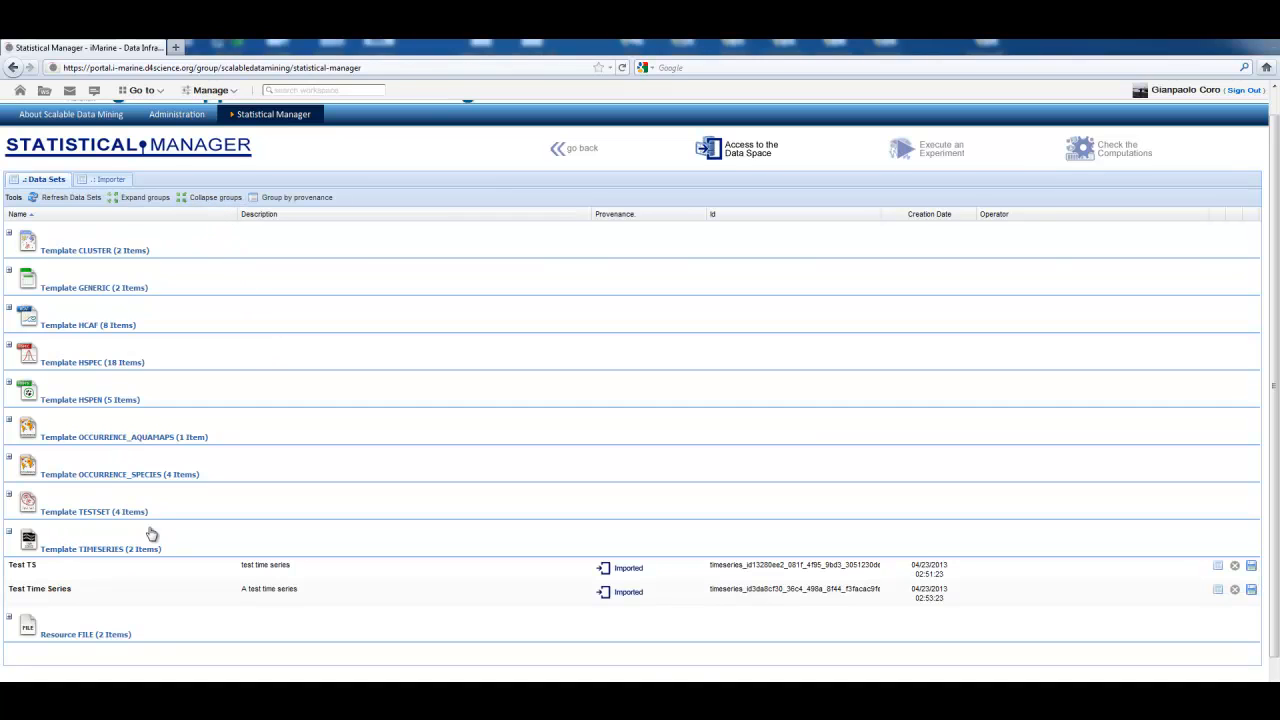
Step: Preview the contents of the Test Time Series data set, widening the time column to read its dates, and close the preview
{"action": "scroll", "coordinate": [338, 545], "scroll_direction": "down", "scroll_amount": 1}
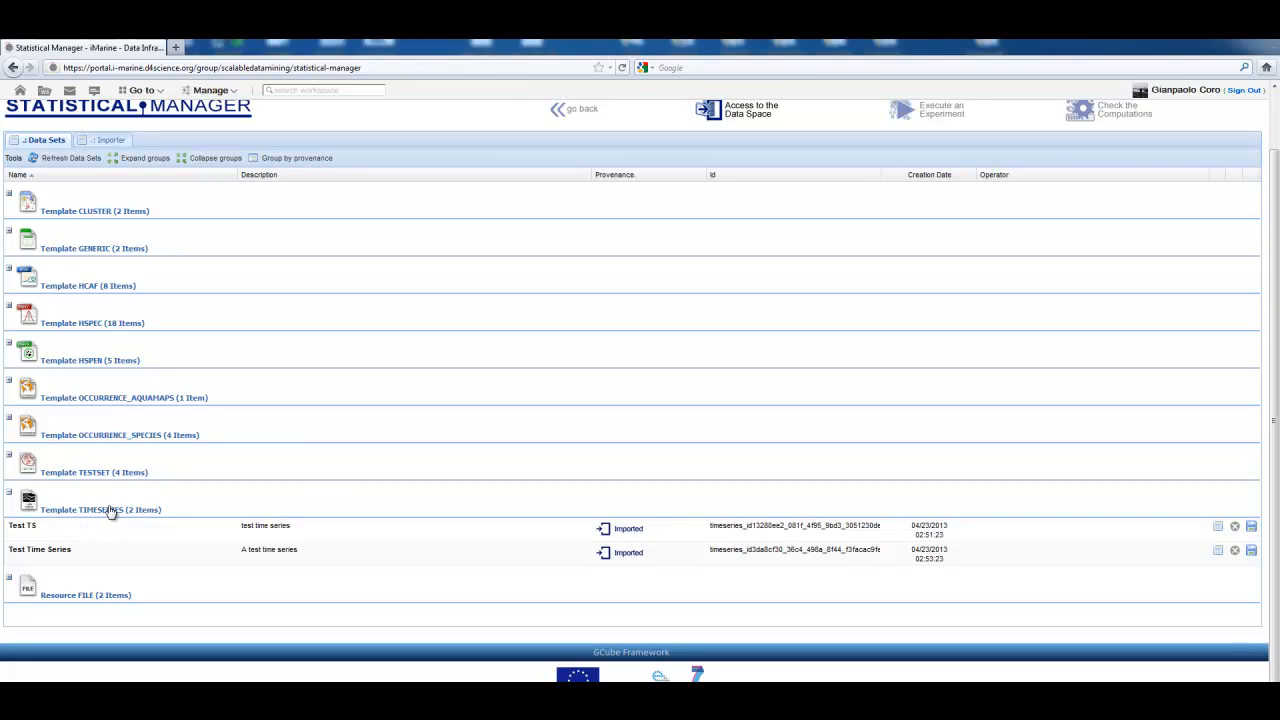
{"action": "left_click", "coordinate": [107, 563]}
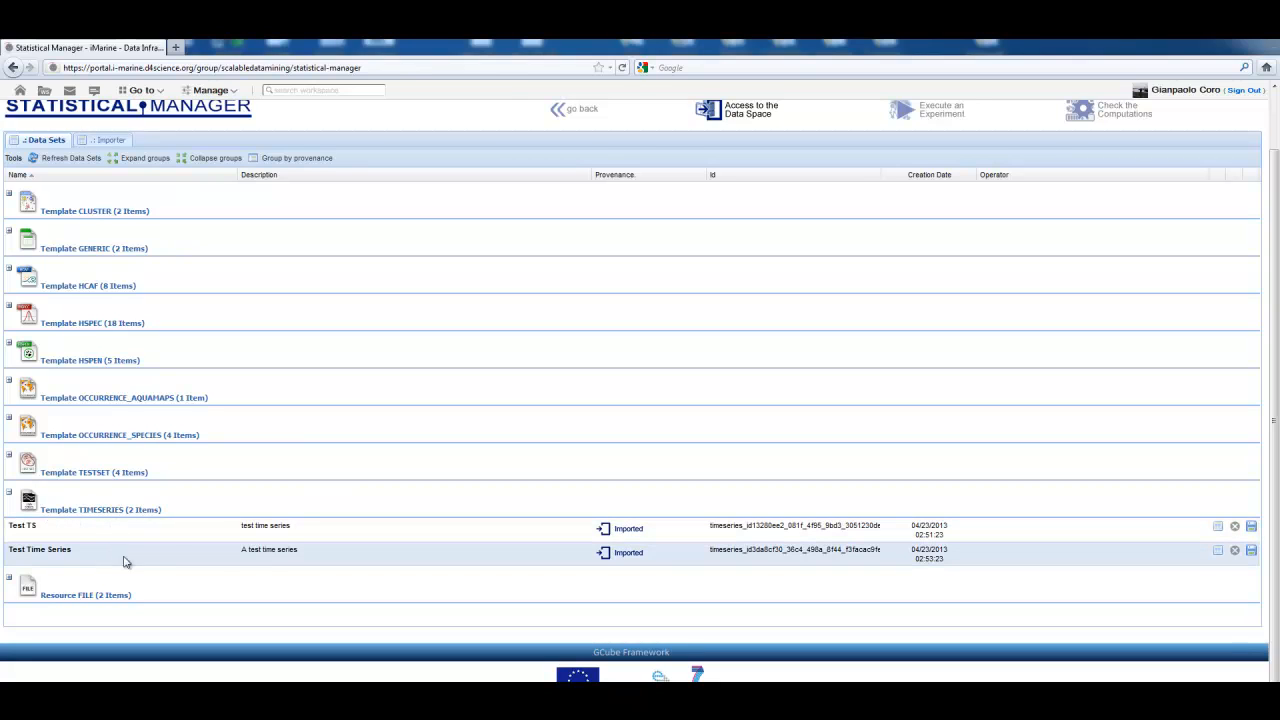
{"action": "left_click", "coordinate": [1218, 556]}
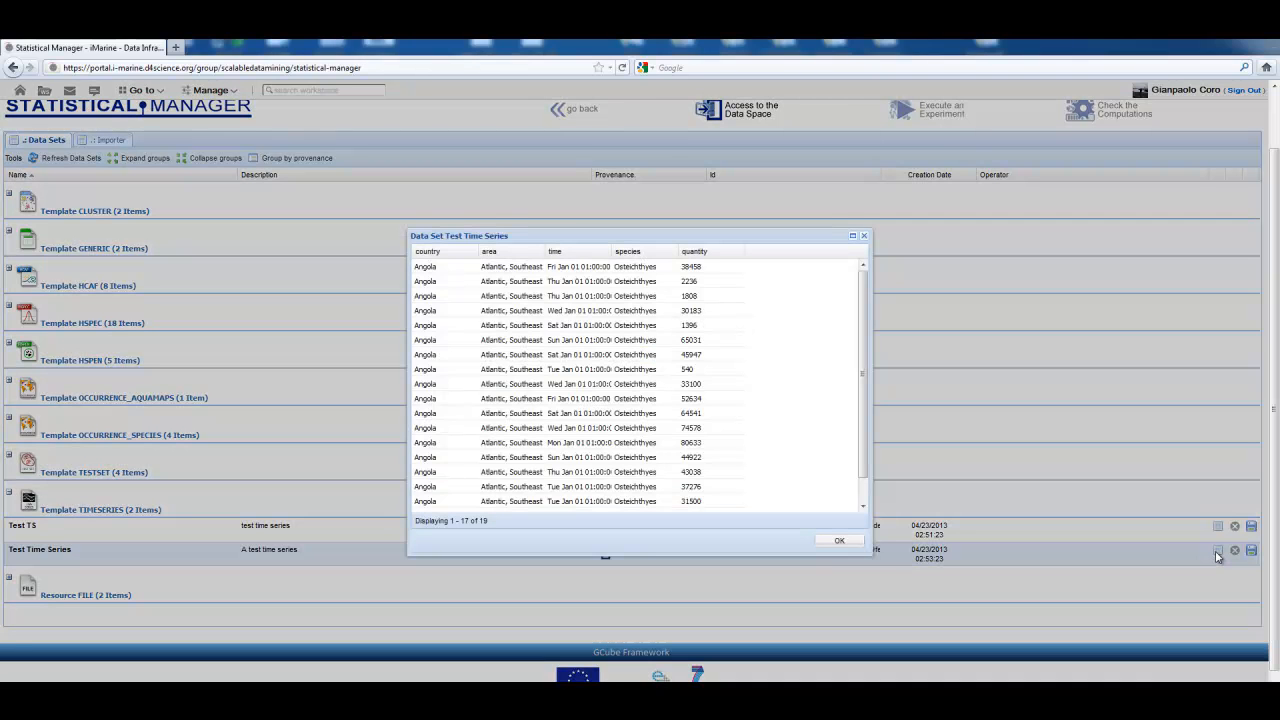
{"action": "mouse_move", "coordinate": [863, 279]}
{"action": "left_mouse_down"}
{"action": "mouse_move", "coordinate": [864, 345]}
{"action": "mouse_move", "coordinate": [869, 268]}
{"action": "left_mouse_up"}
{"action": "left_click_drag", "start_coordinate": [611, 251], "coordinate": [752, 254]}
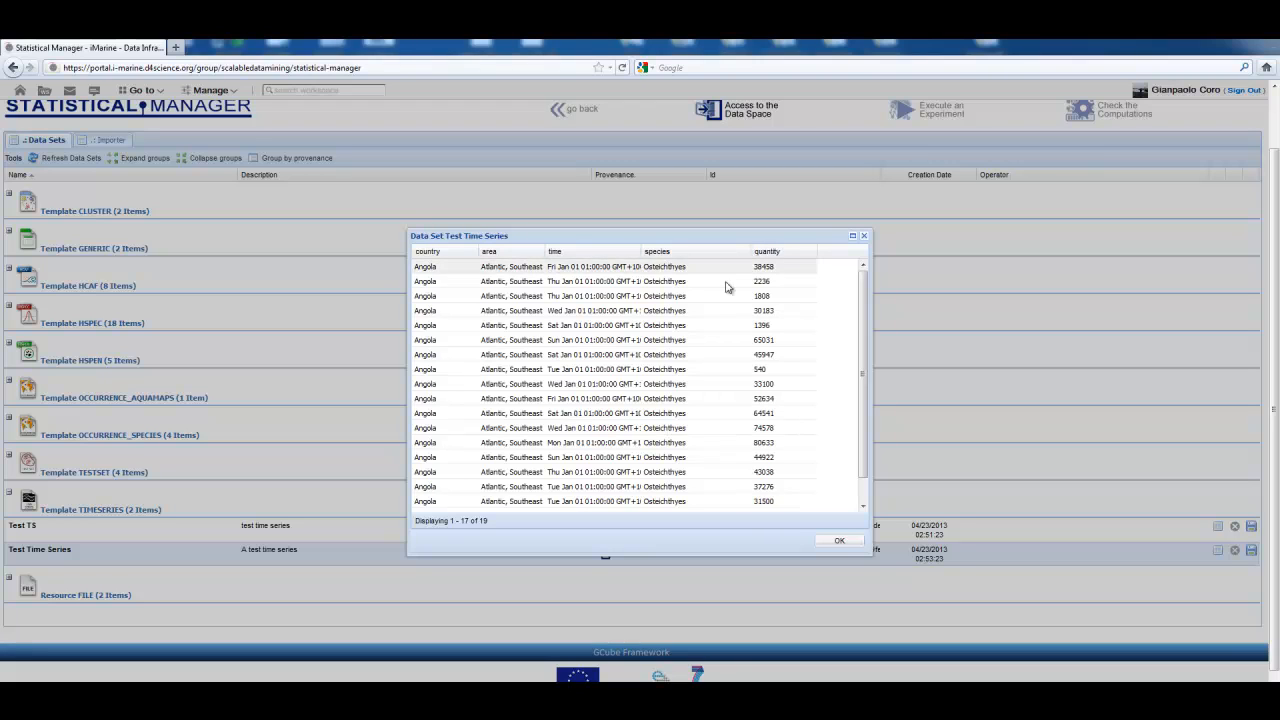
{"action": "left_click", "coordinate": [864, 236]}
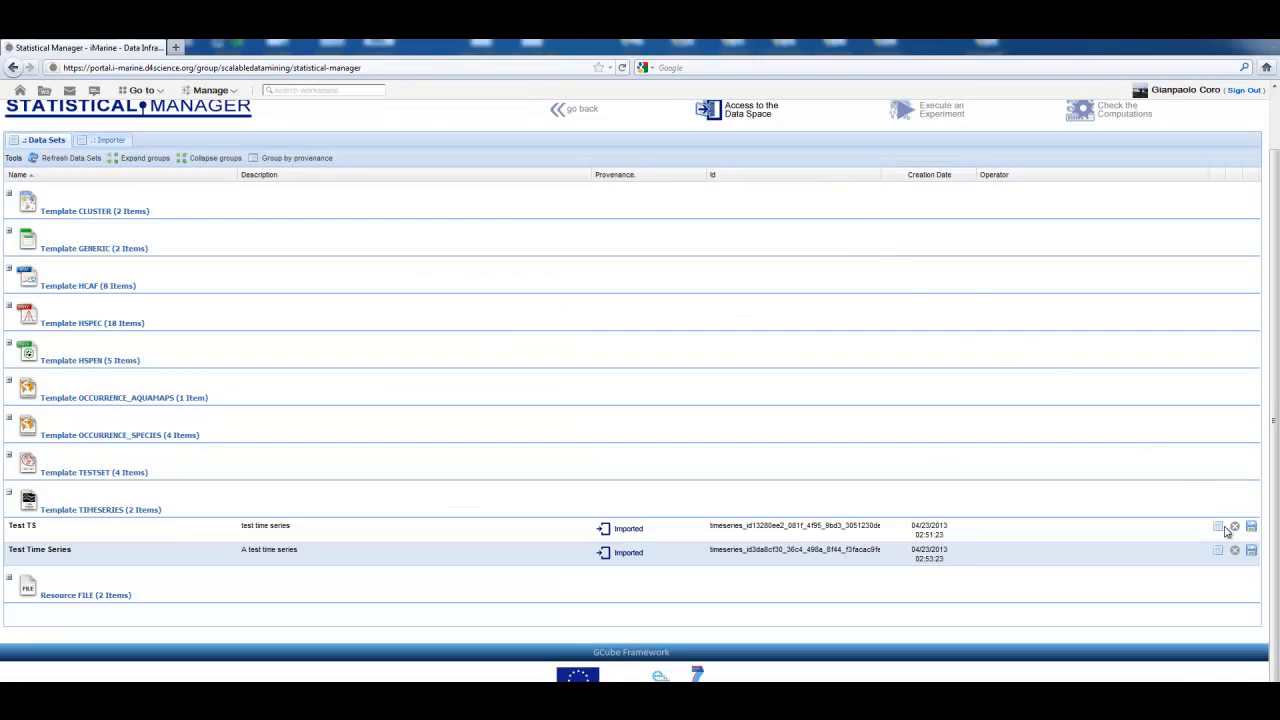
Step: Start saving the Test Time Series data set as a CSV file
{"action": "left_click", "coordinate": [1251, 550]}
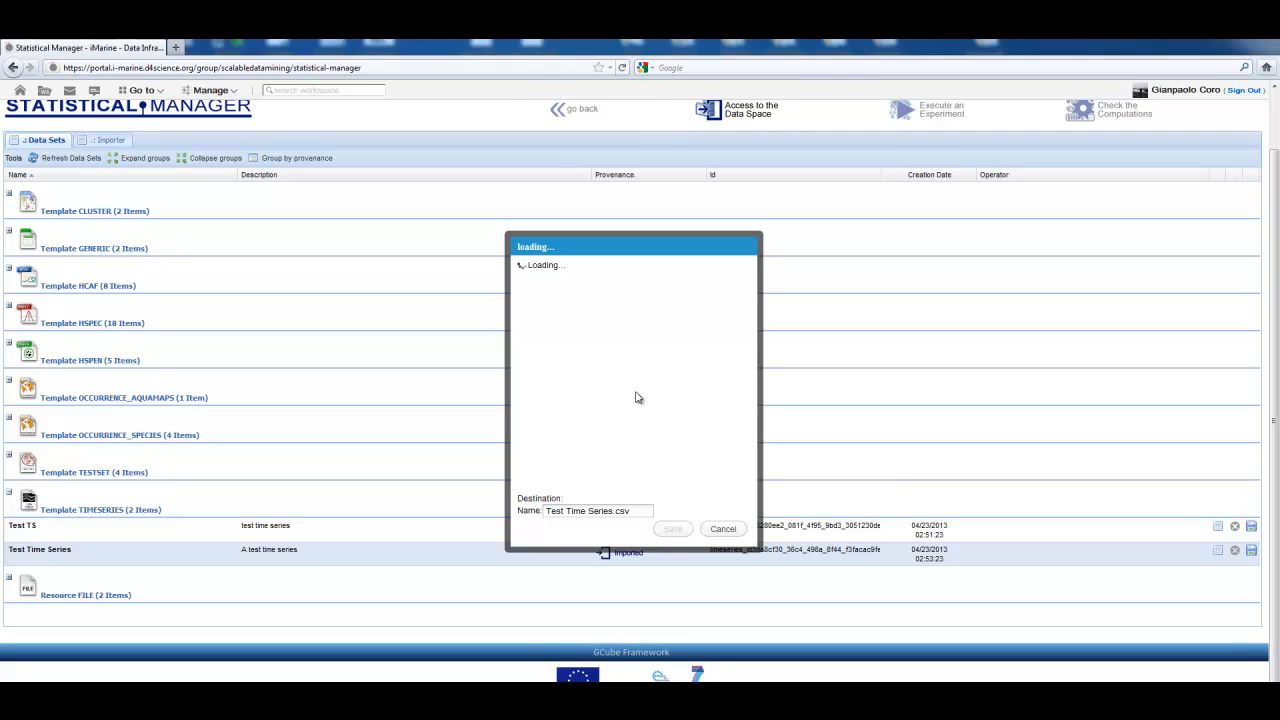